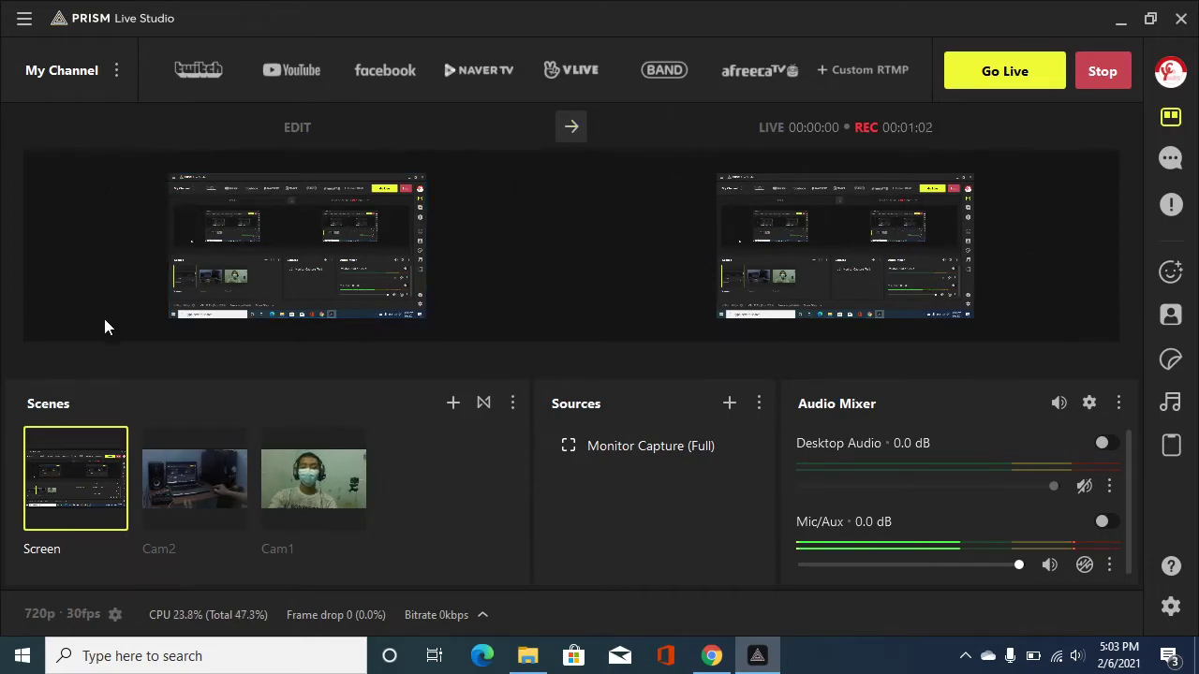
# Step: Preview the Screen, Cam1 and Cam2 scenes one after another in the edit view, finishing on Cam1
pyautogui.click(287, 251)
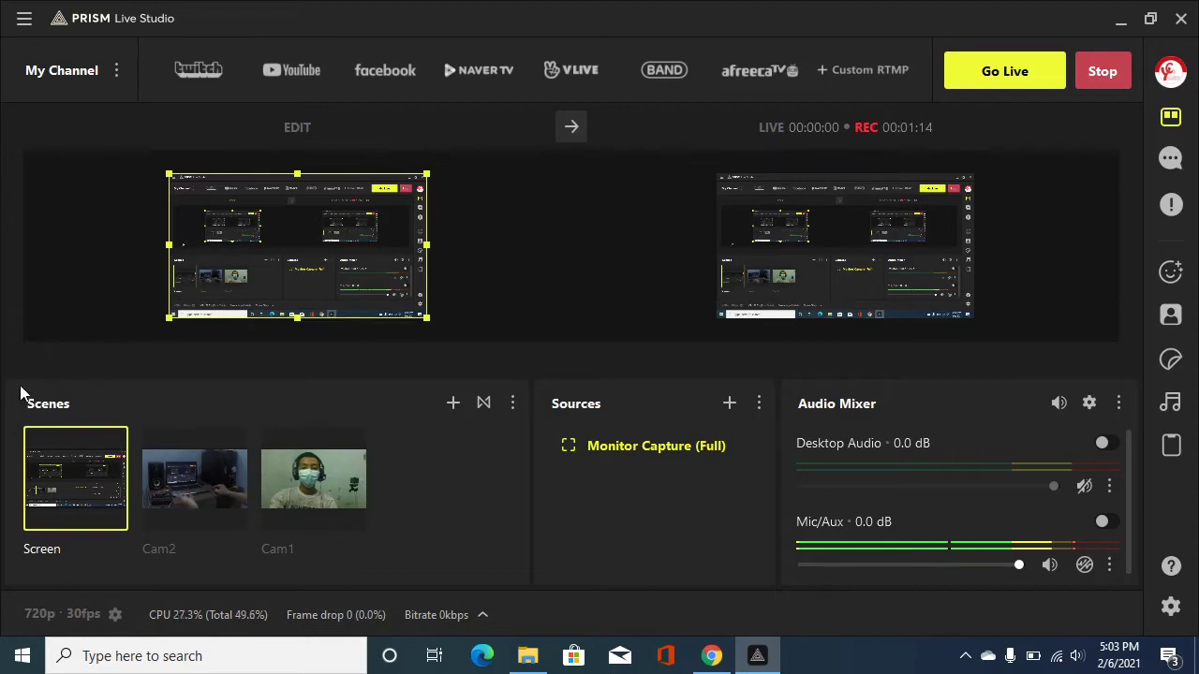
pyautogui.moveTo(41, 464)
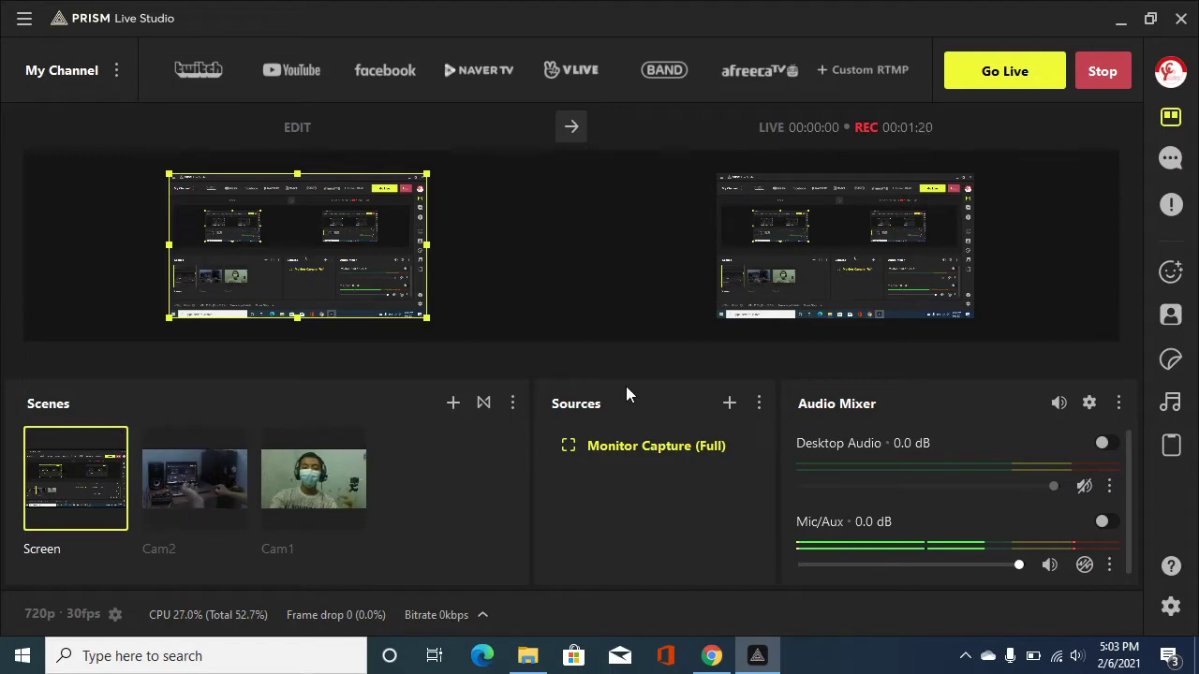
pyautogui.click(344, 466)
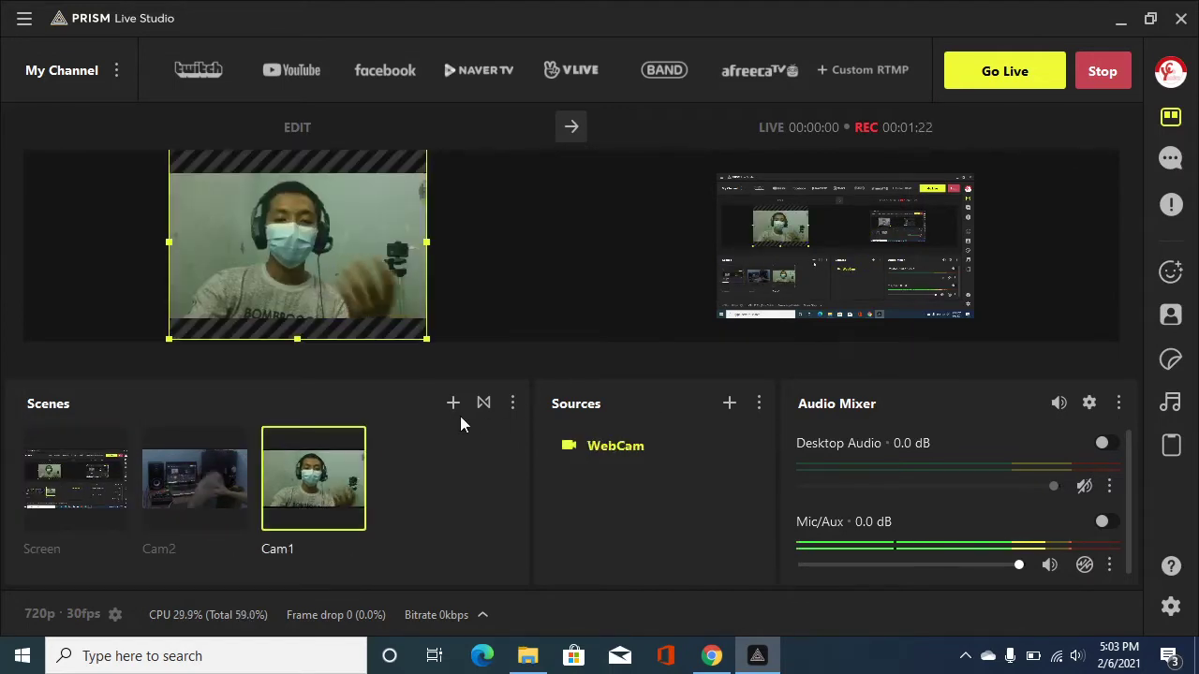
pyautogui.click(220, 491)
pyautogui.click(75, 487)
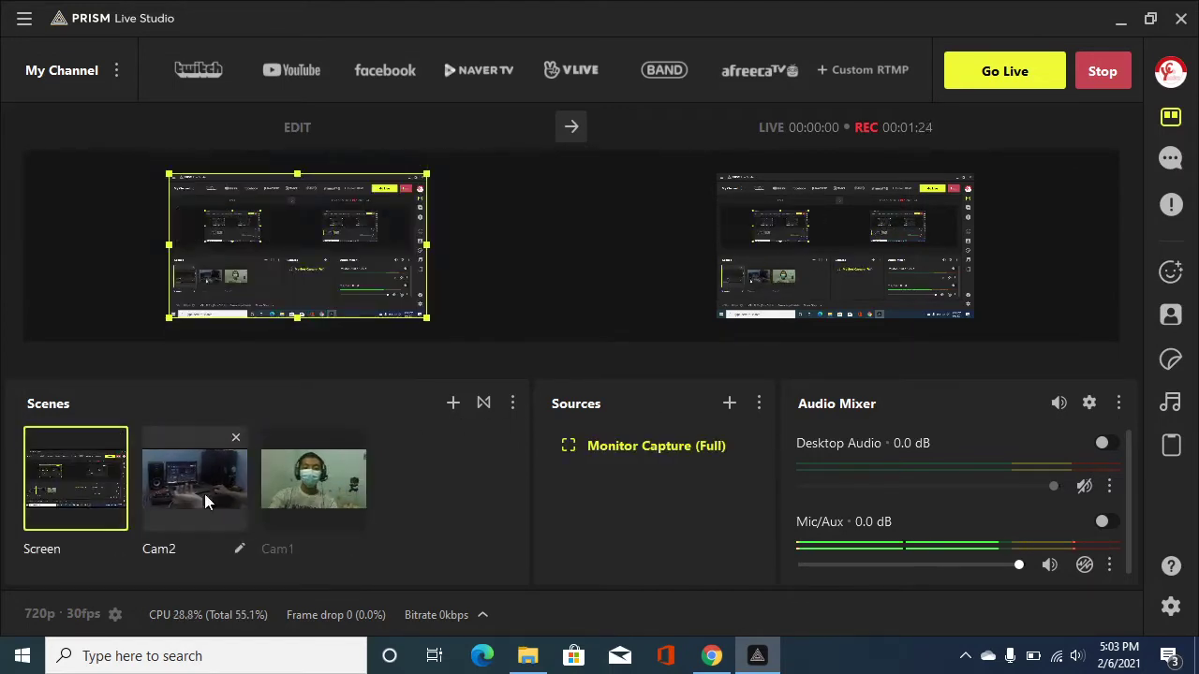
pyautogui.click(281, 495)
# Step: Add a scene named Scene 2 and view the source types that can be added to it
pyautogui.click(454, 403)
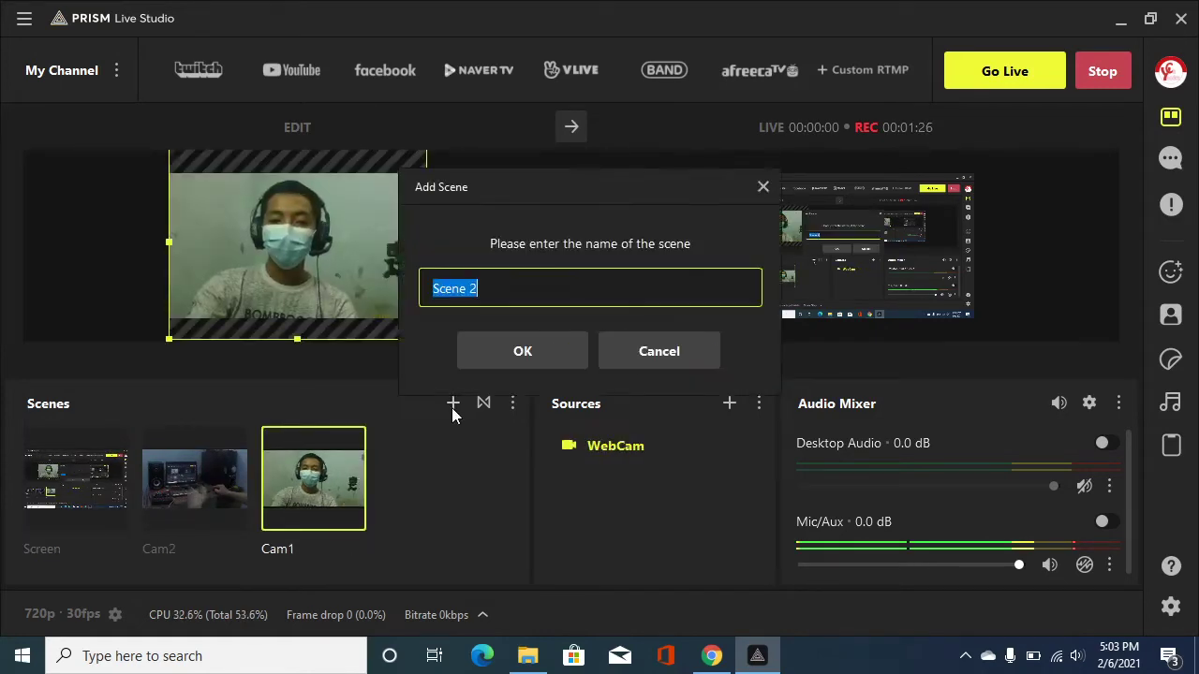
pyautogui.click(633, 356)
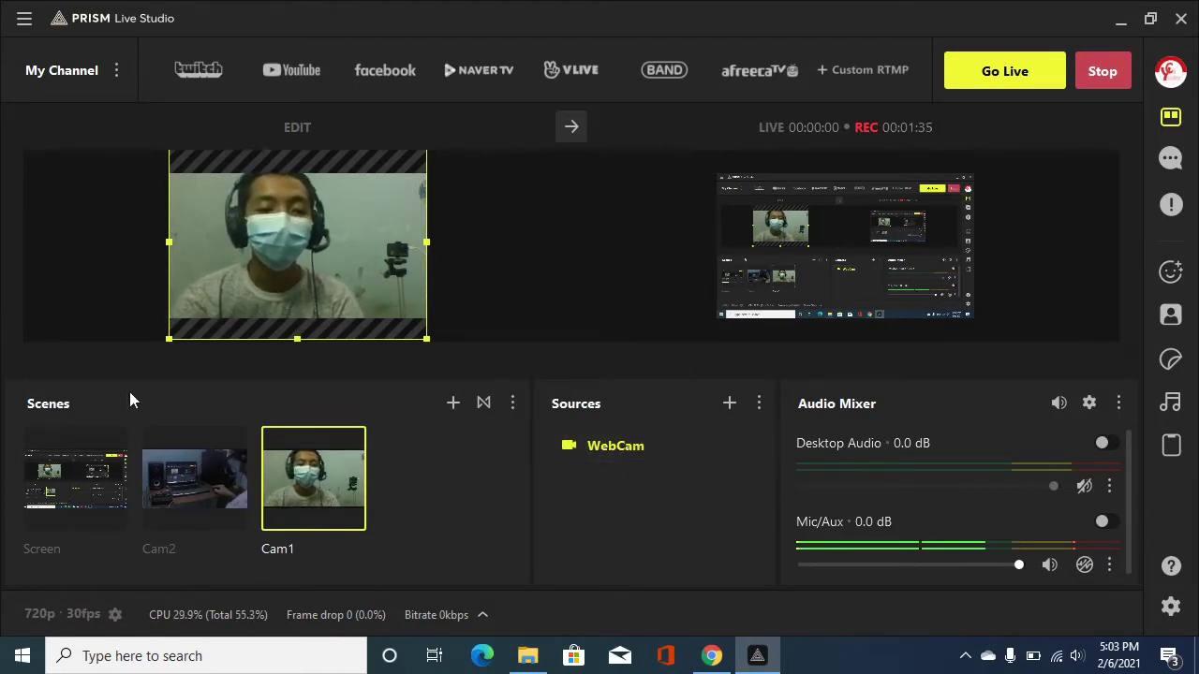
pyautogui.click(447, 409)
pyautogui.click(538, 360)
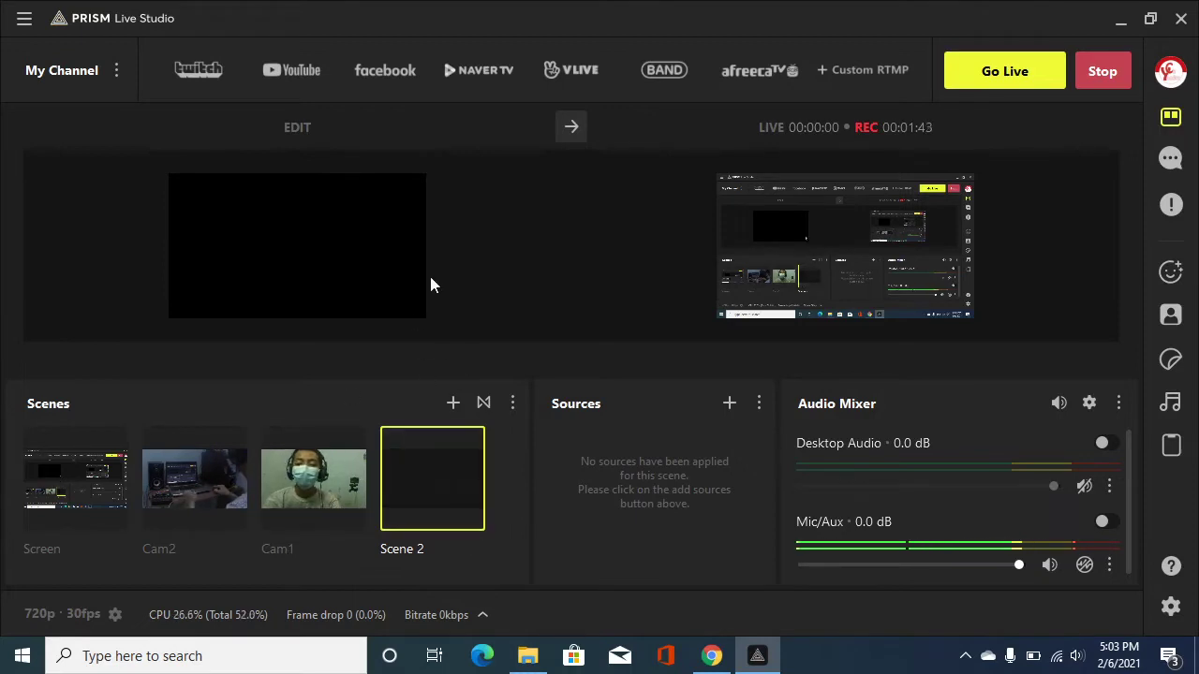
pyautogui.click(730, 403)
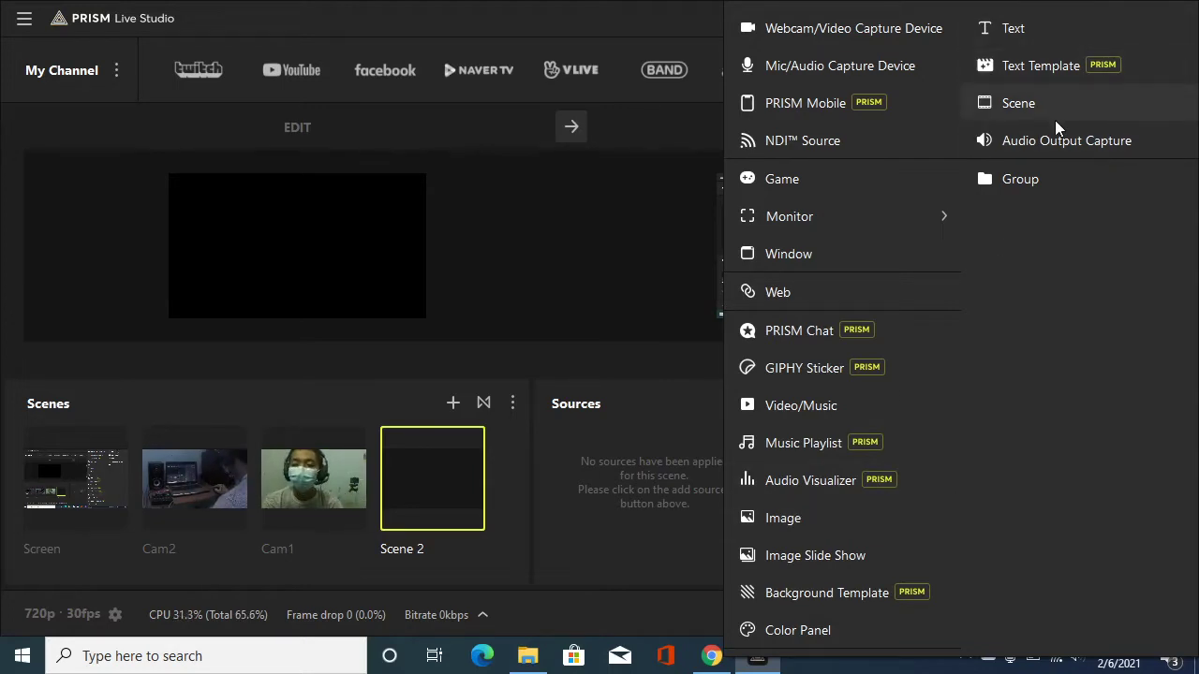
pyautogui.click(597, 234)
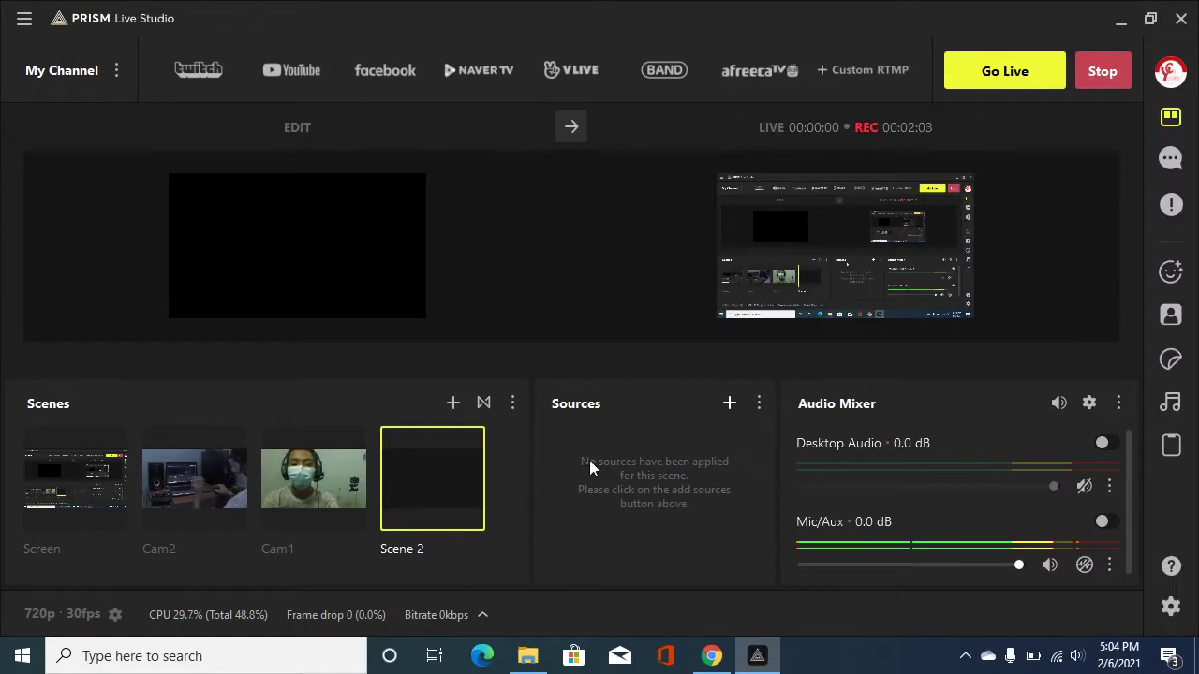
# Step: Delete the Scene 2 scene
pyautogui.moveTo(442, 529)
pyautogui.click(474, 439)
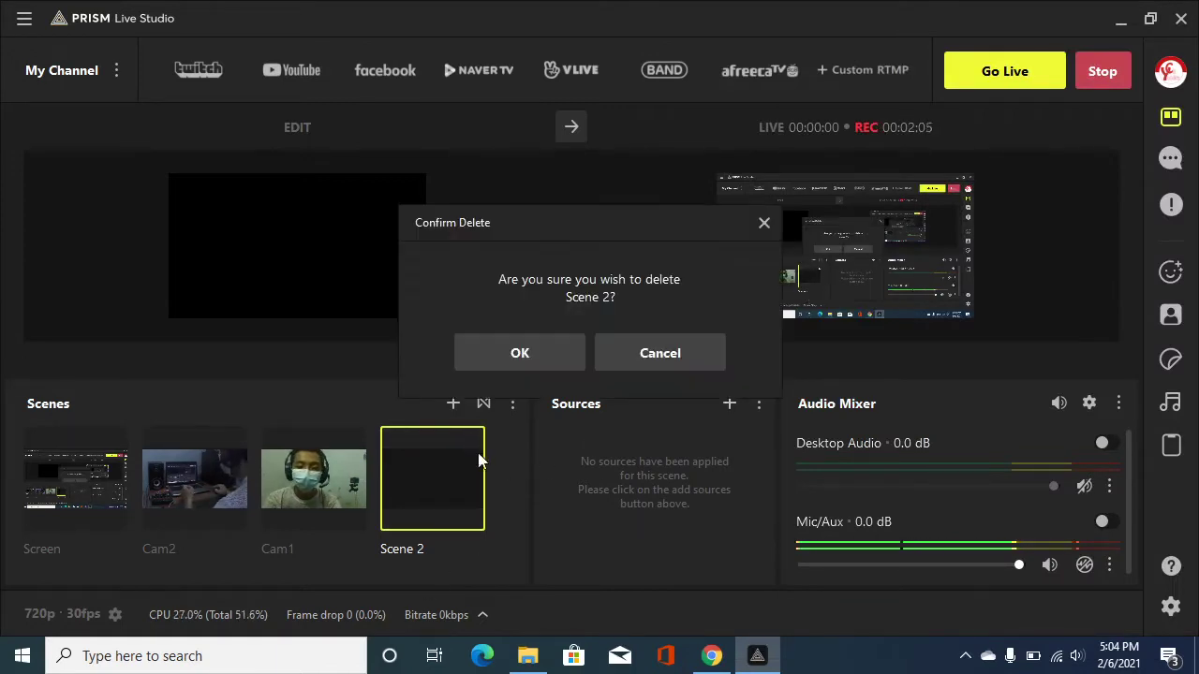
pyautogui.click(520, 354)
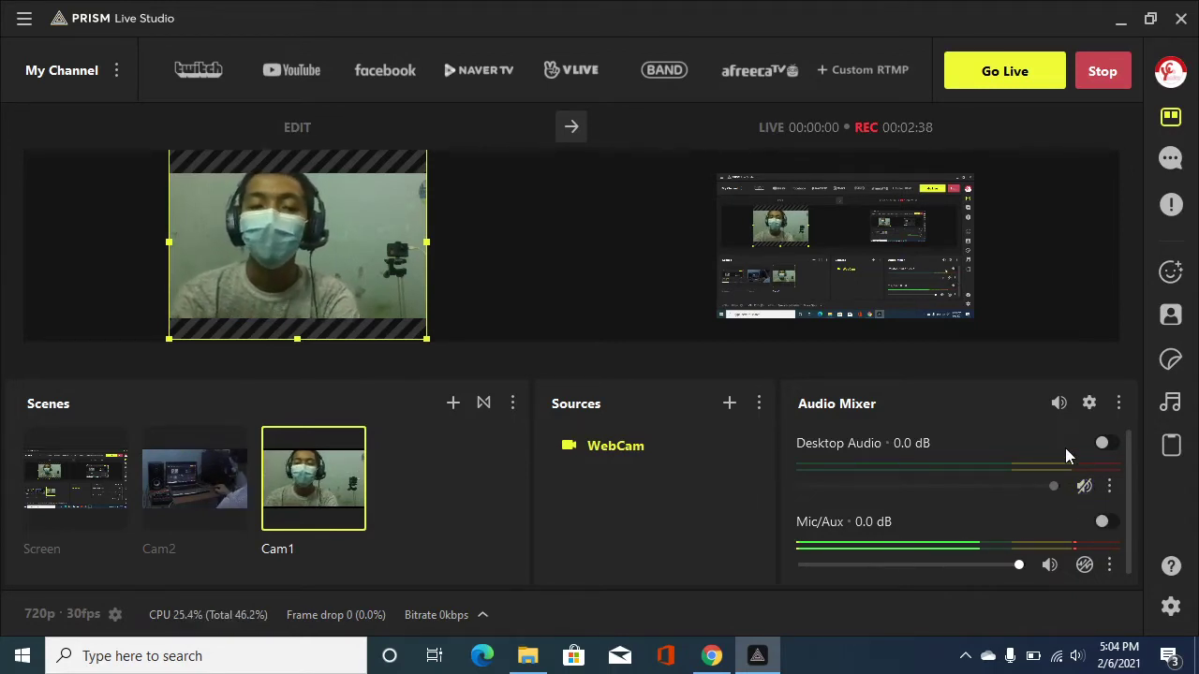
# Step: Preview the Cam2 scene and look over the Desktop Audio and Mic/Aux channels in the audio mixer
pyautogui.click(214, 518)
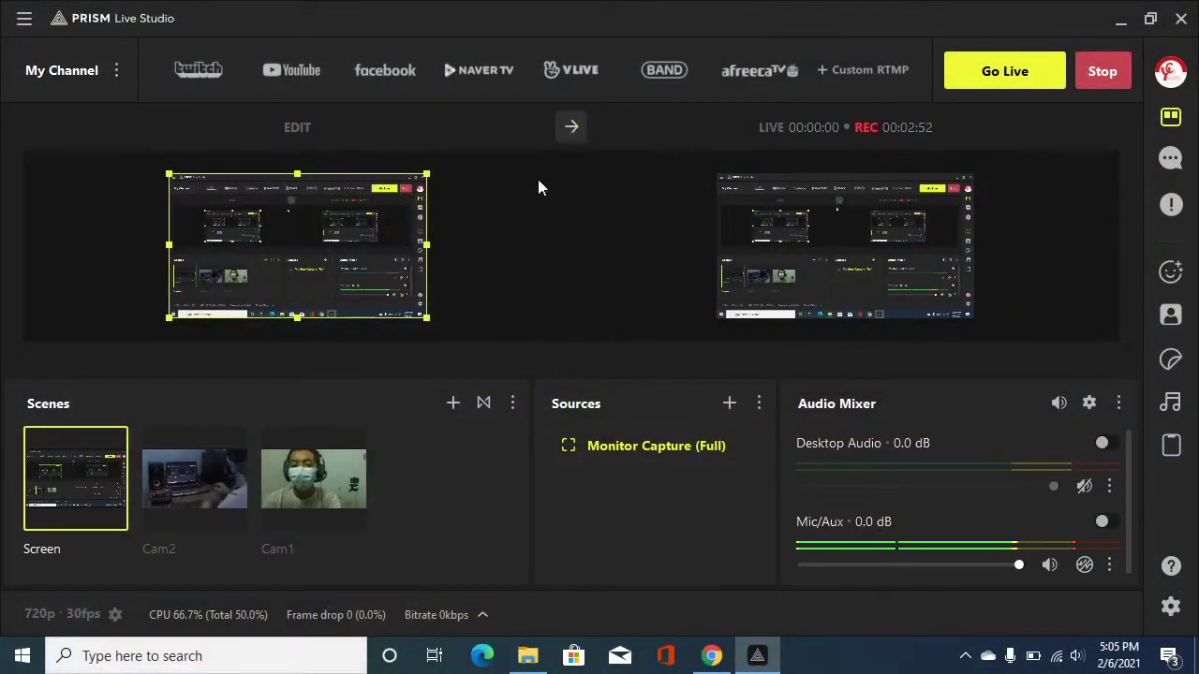
pyautogui.scroll(-1, 1023, 516)
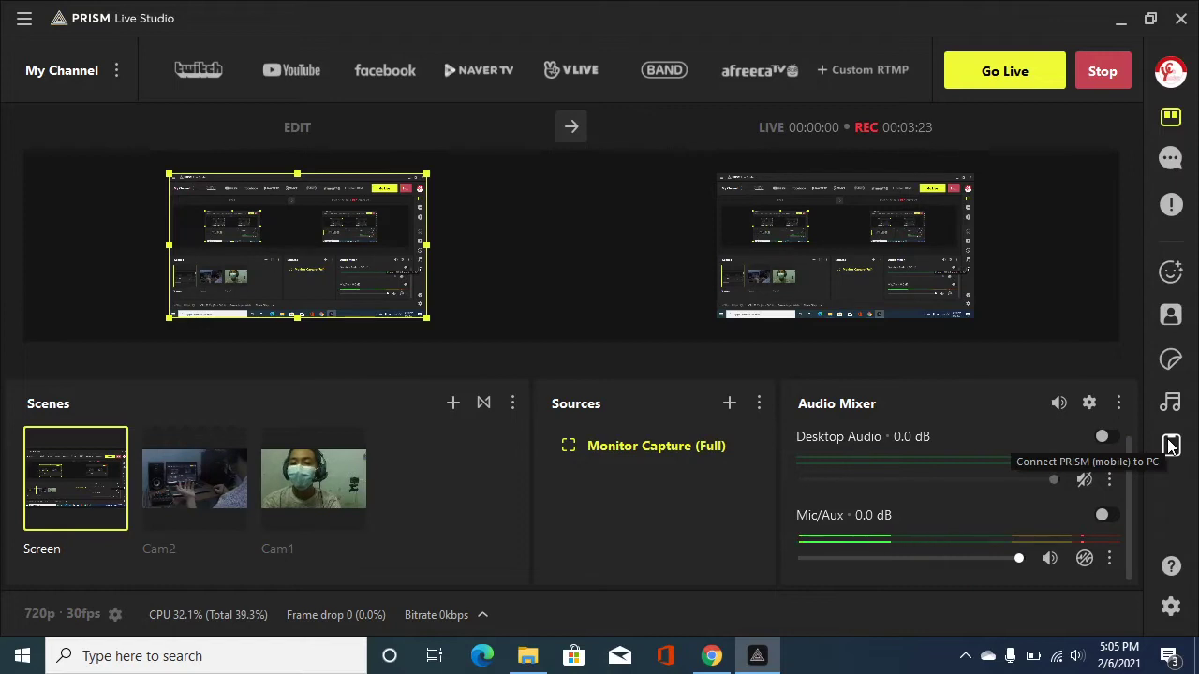
# Step: Examine the General, Output, Audio, Visual, Source and Hotkeys settings, leaving every option as it is
pyautogui.click(1171, 608)
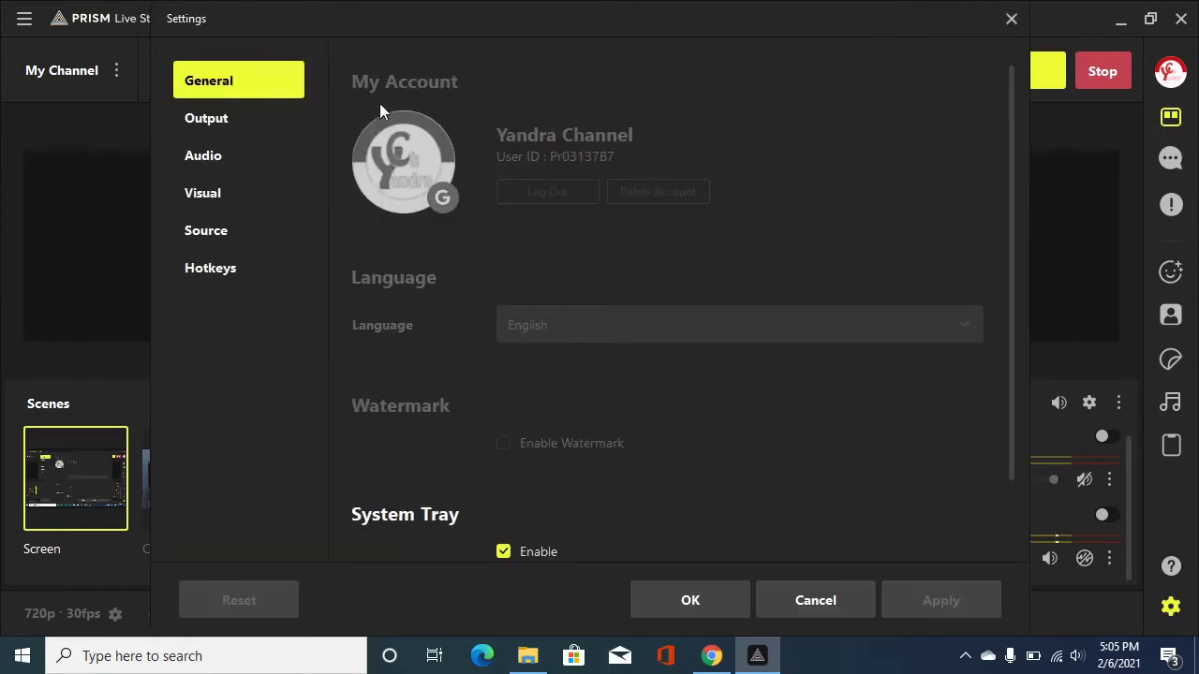
pyautogui.click(236, 119)
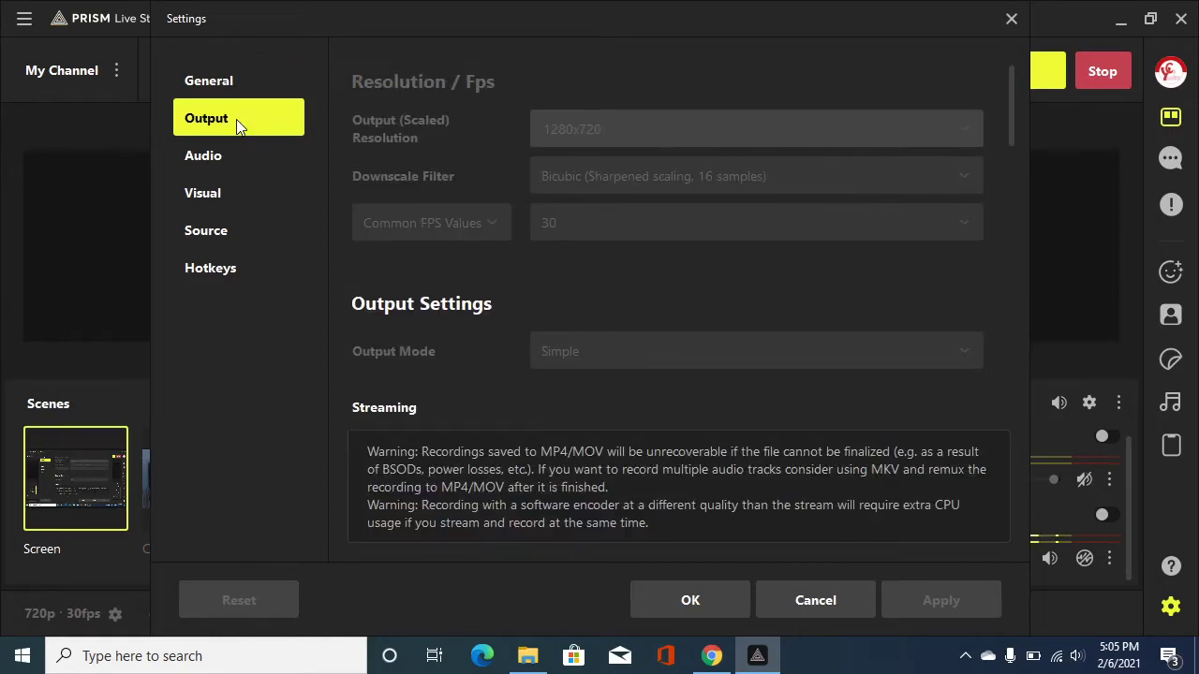
pyautogui.click(214, 162)
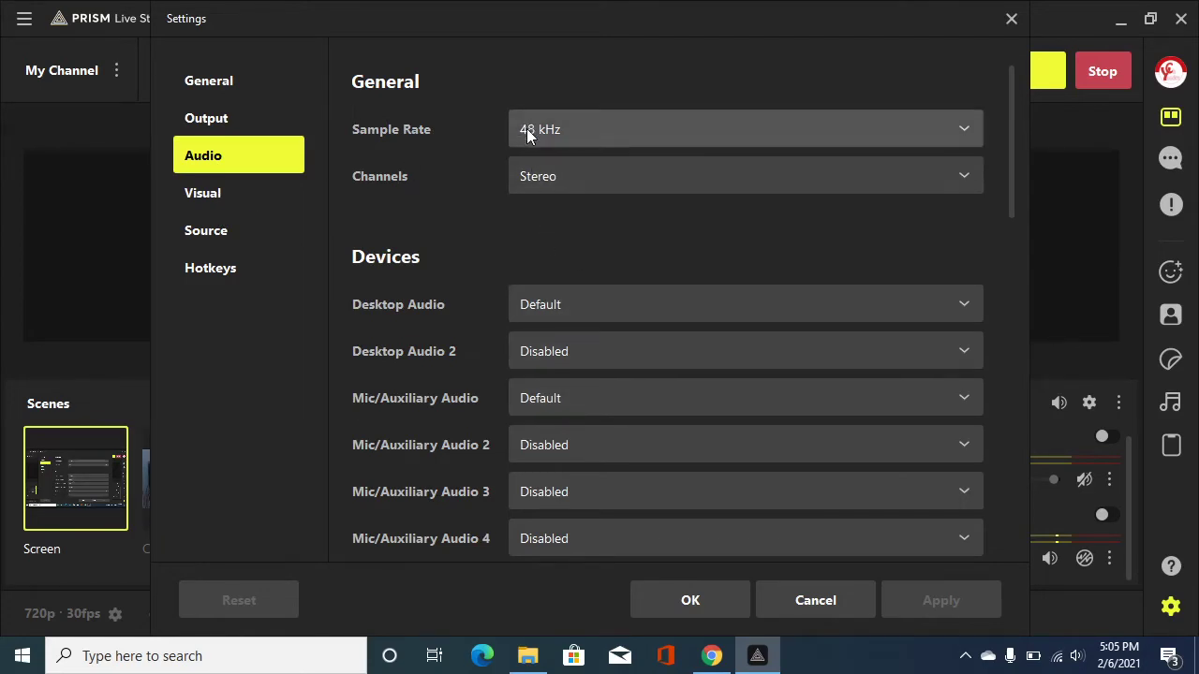
pyautogui.click(258, 195)
pyautogui.click(223, 234)
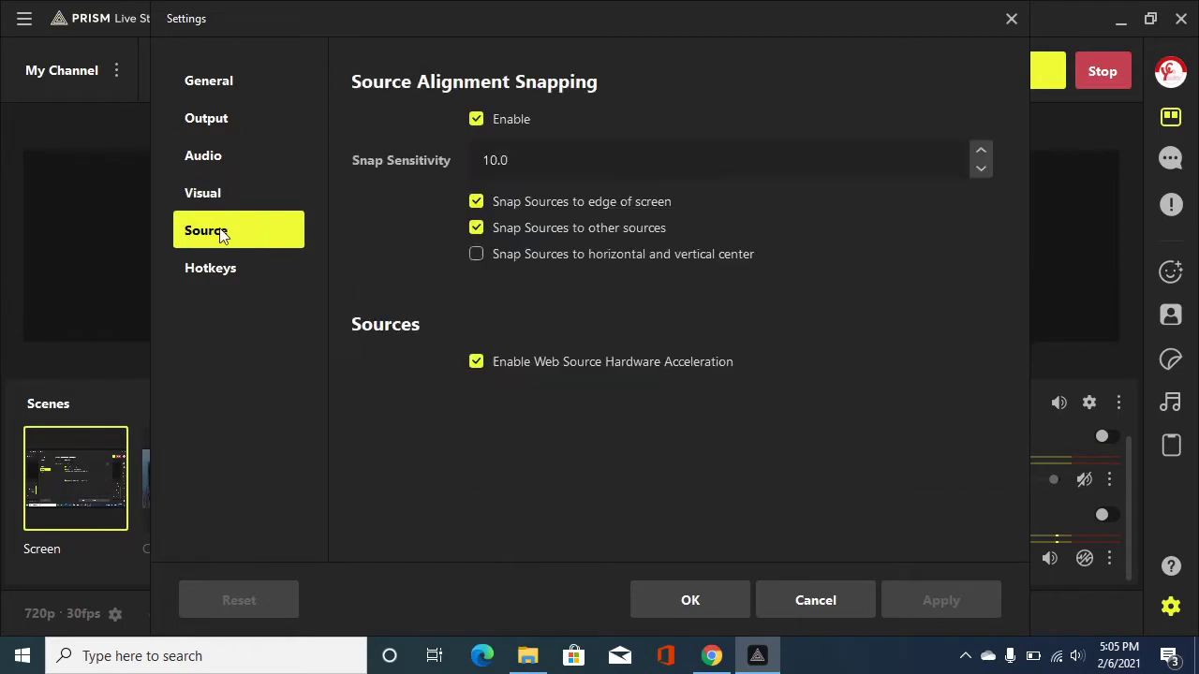
pyautogui.click(243, 274)
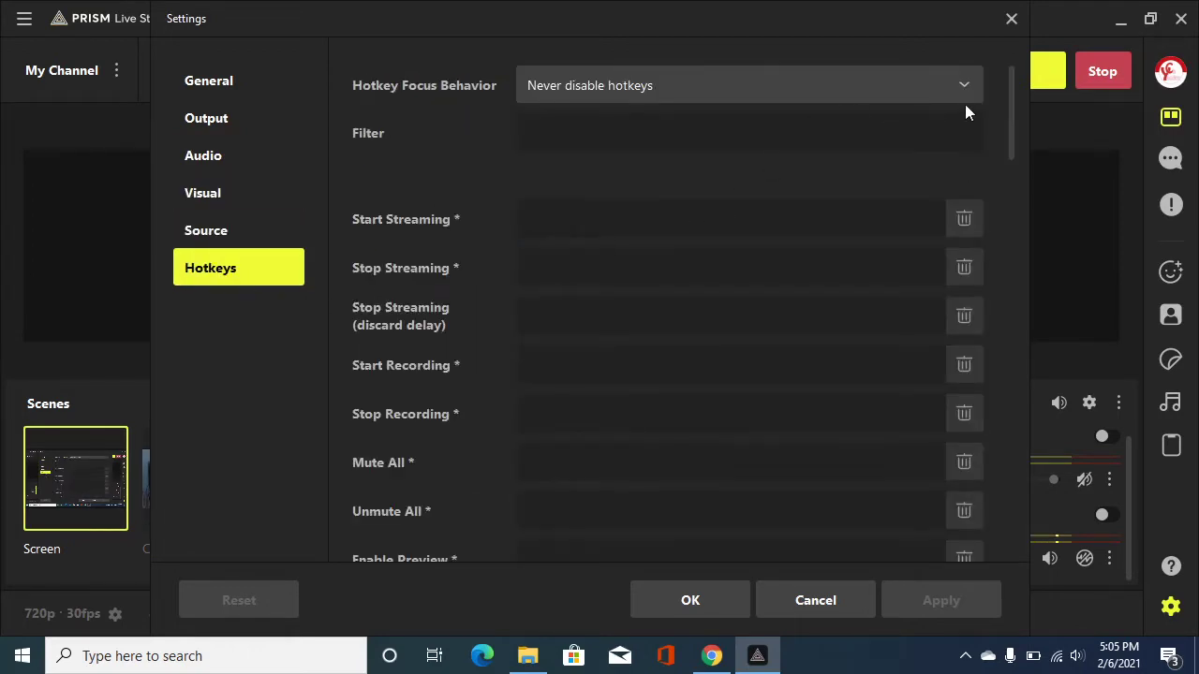
pyautogui.click(1011, 20)
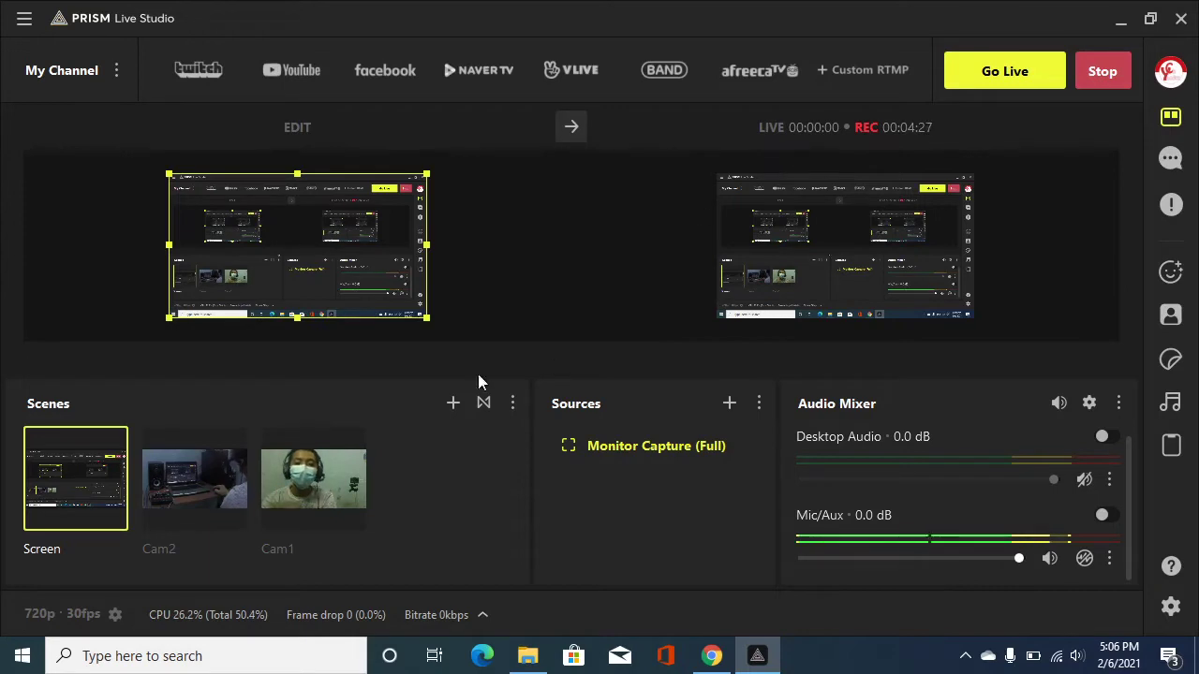
# Step: Select the Cam2 scene for editing and send it to the live output
pyautogui.click(217, 483)
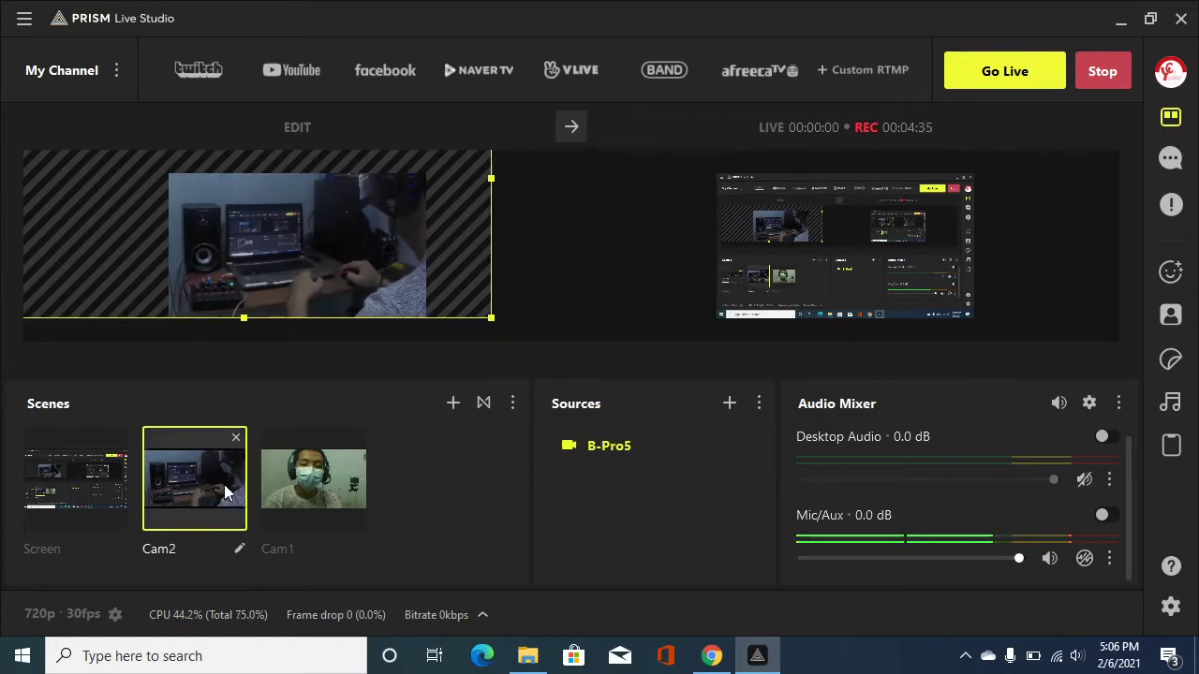
pyautogui.click(572, 126)
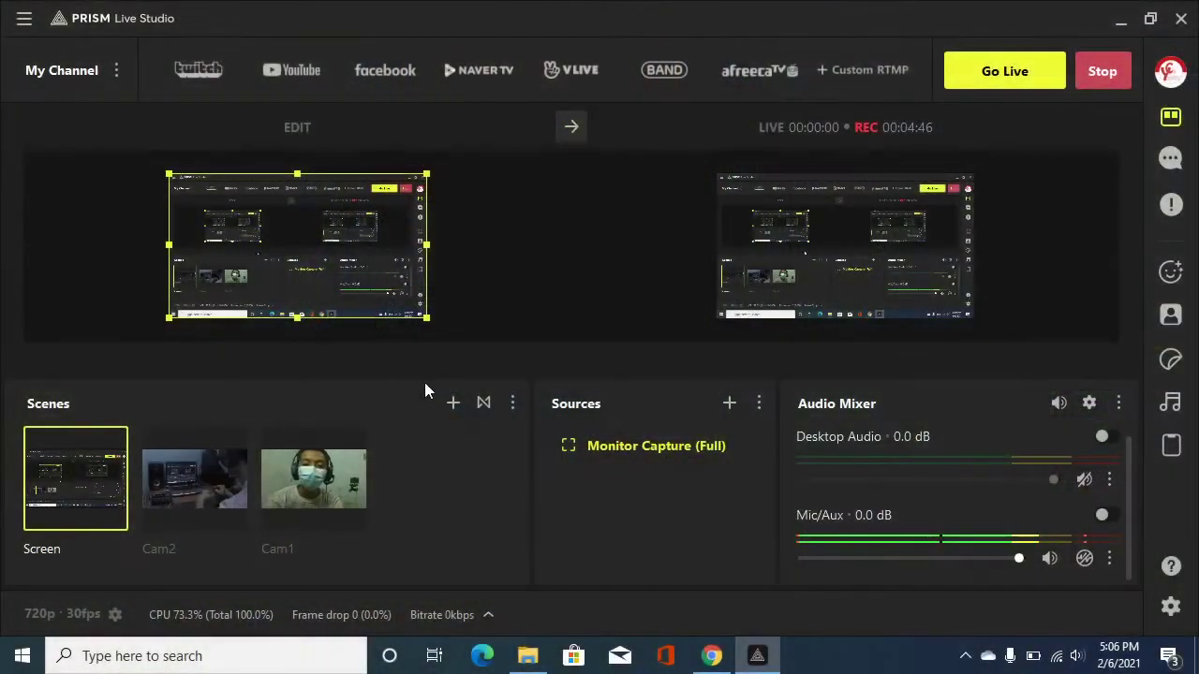
# Step: Set the scene transition to Cut and select the Cam2 scene to try it
pyautogui.click(482, 403)
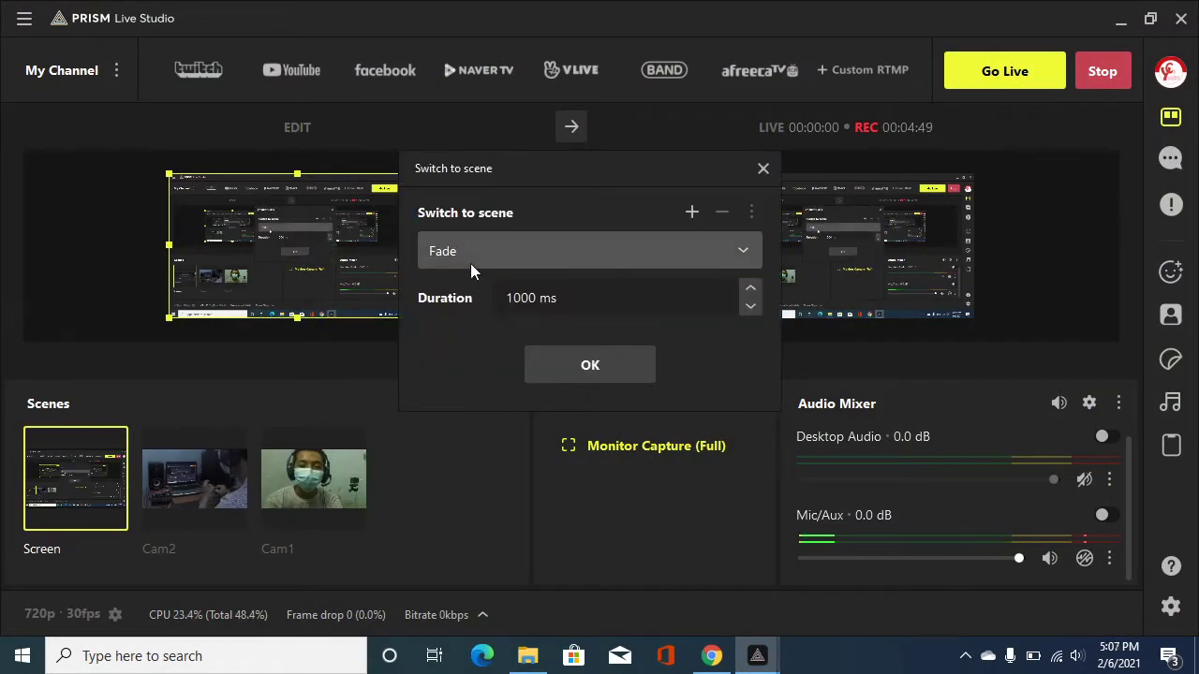
pyautogui.click(470, 253)
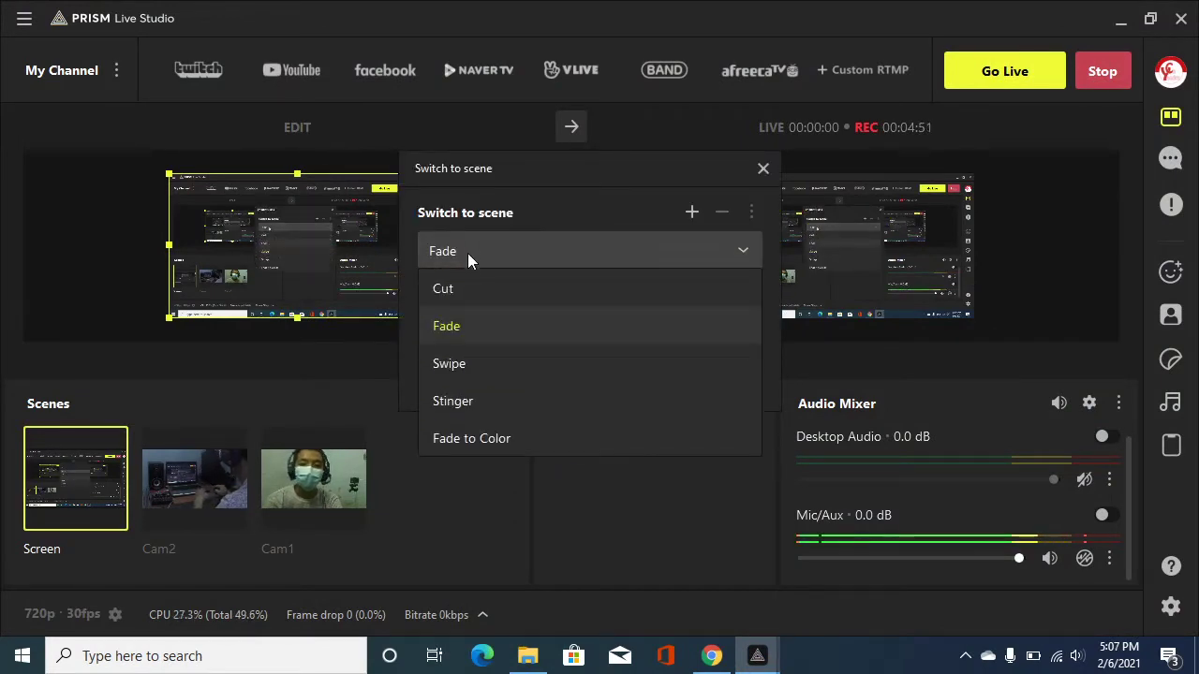
pyautogui.click(468, 289)
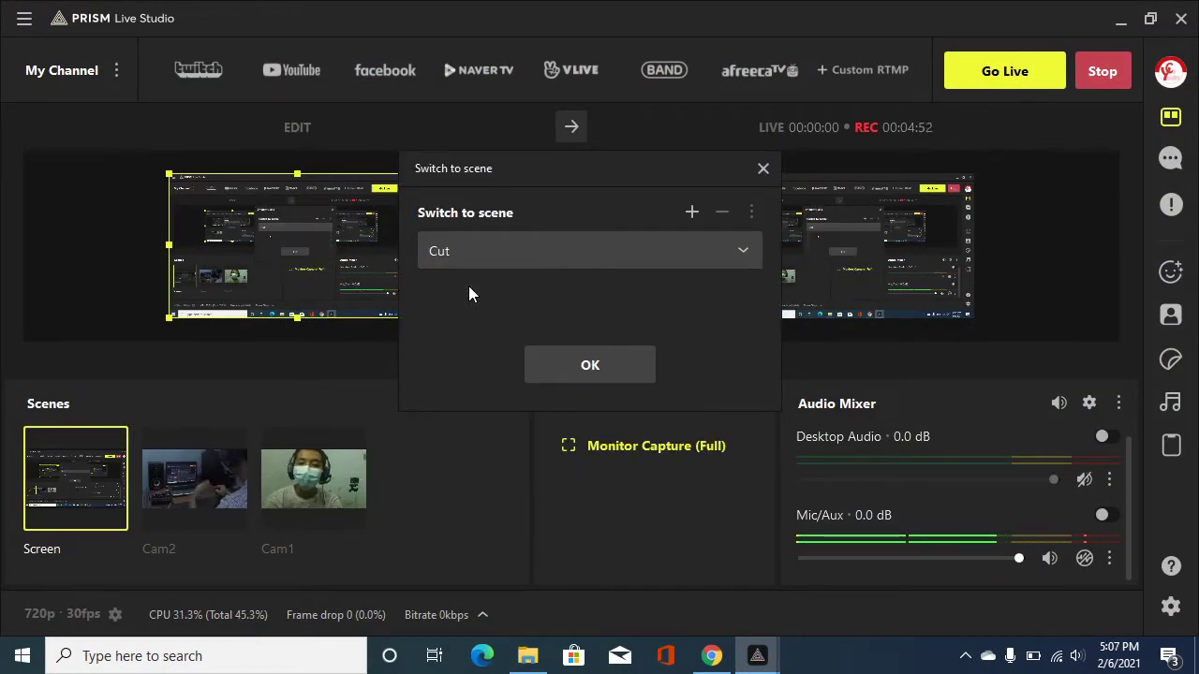
pyautogui.click(557, 358)
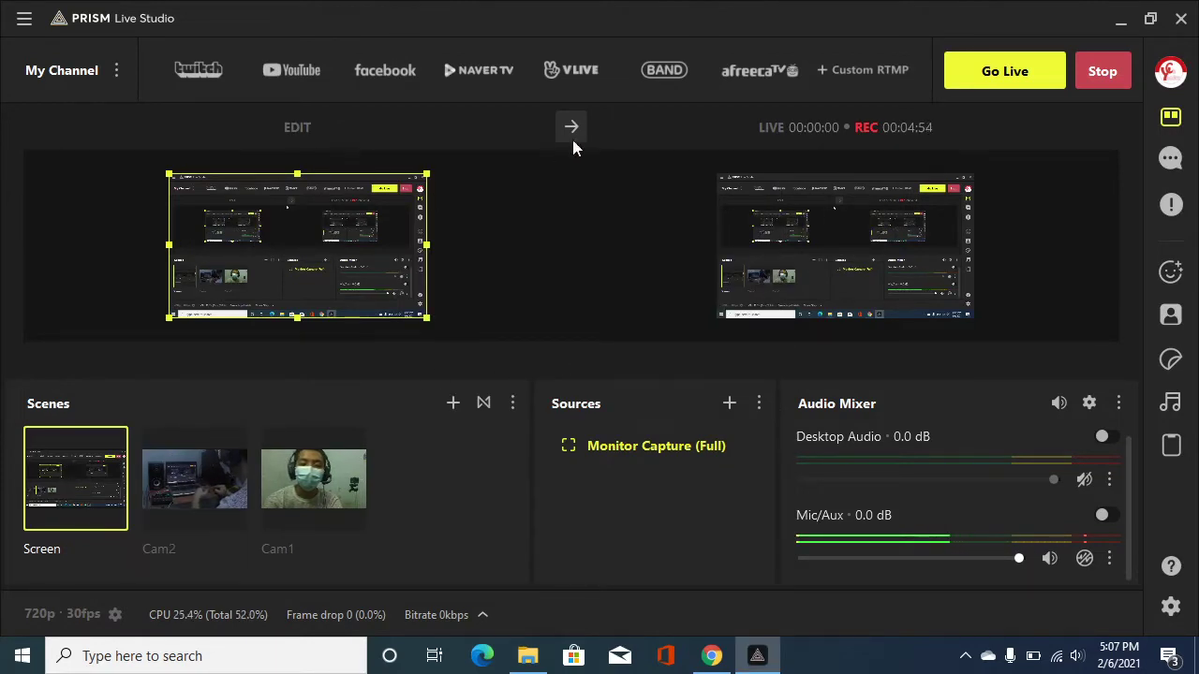
pyautogui.click(195, 478)
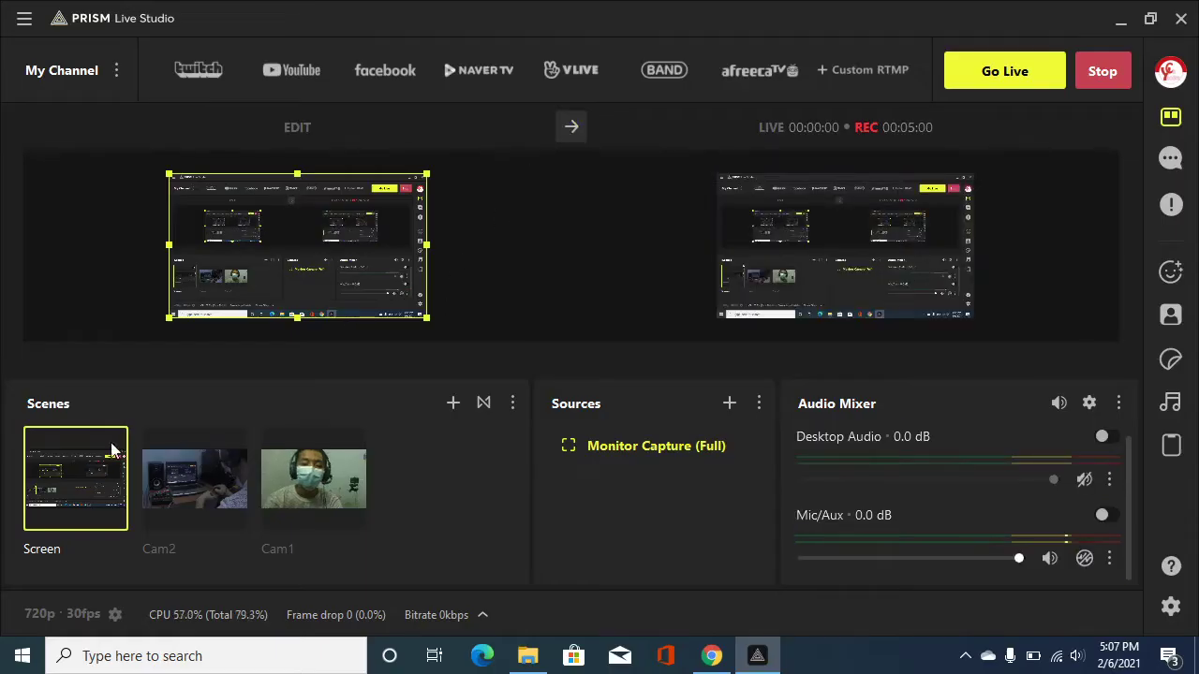
# Step: Set the scene transition to Fade and send the Cam2 scene to the live output with it
pyautogui.click(484, 403)
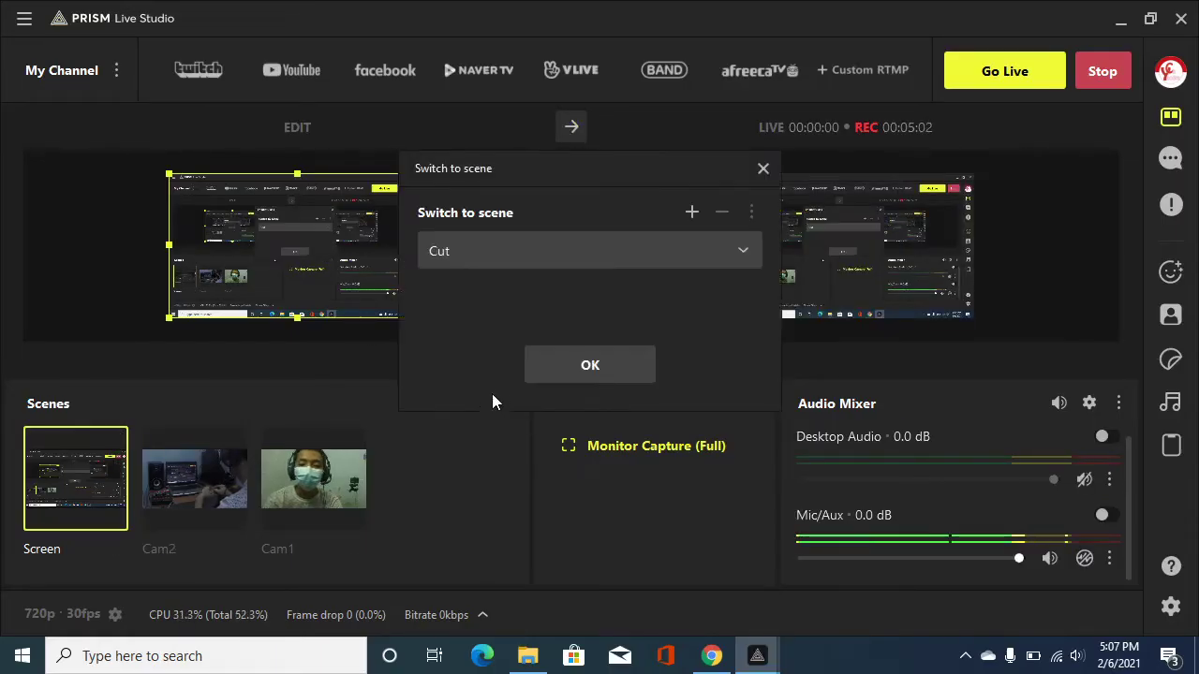
pyautogui.click(524, 252)
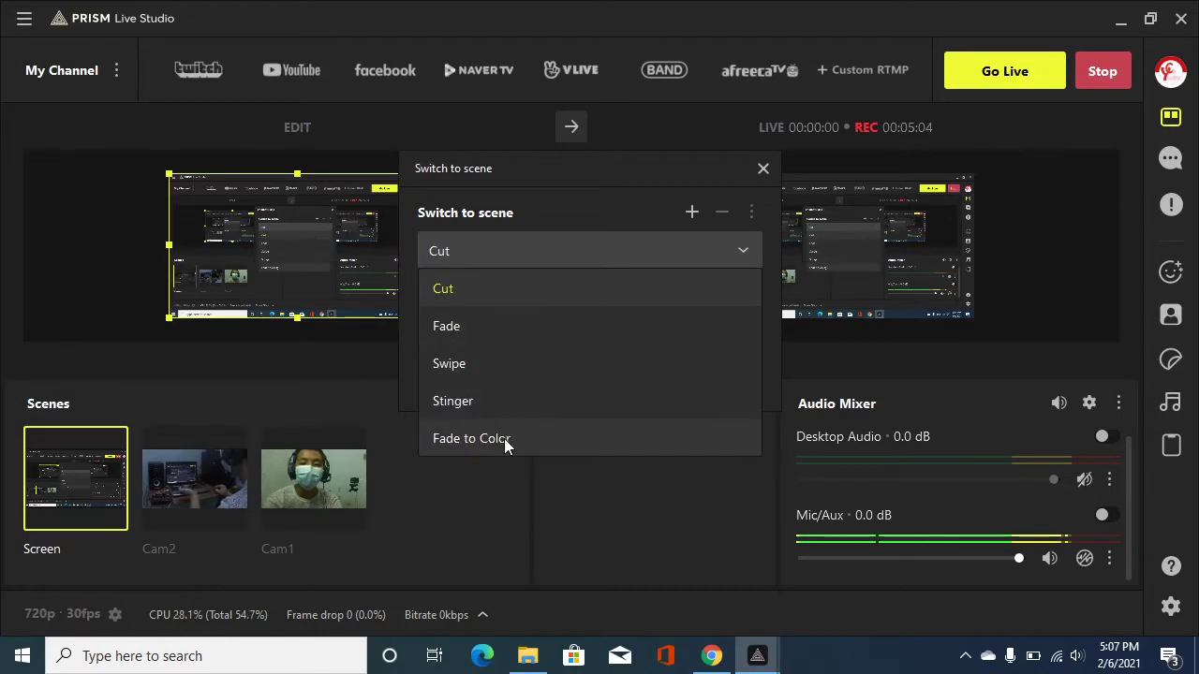
pyautogui.click(472, 335)
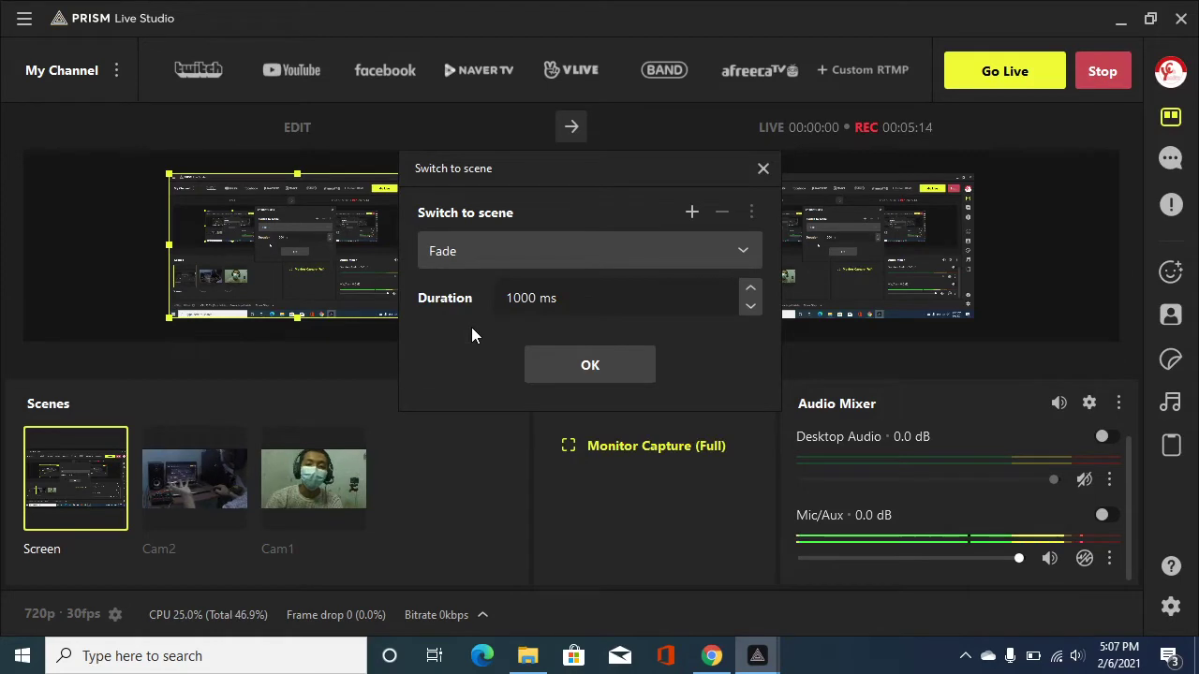
pyautogui.click(175, 493)
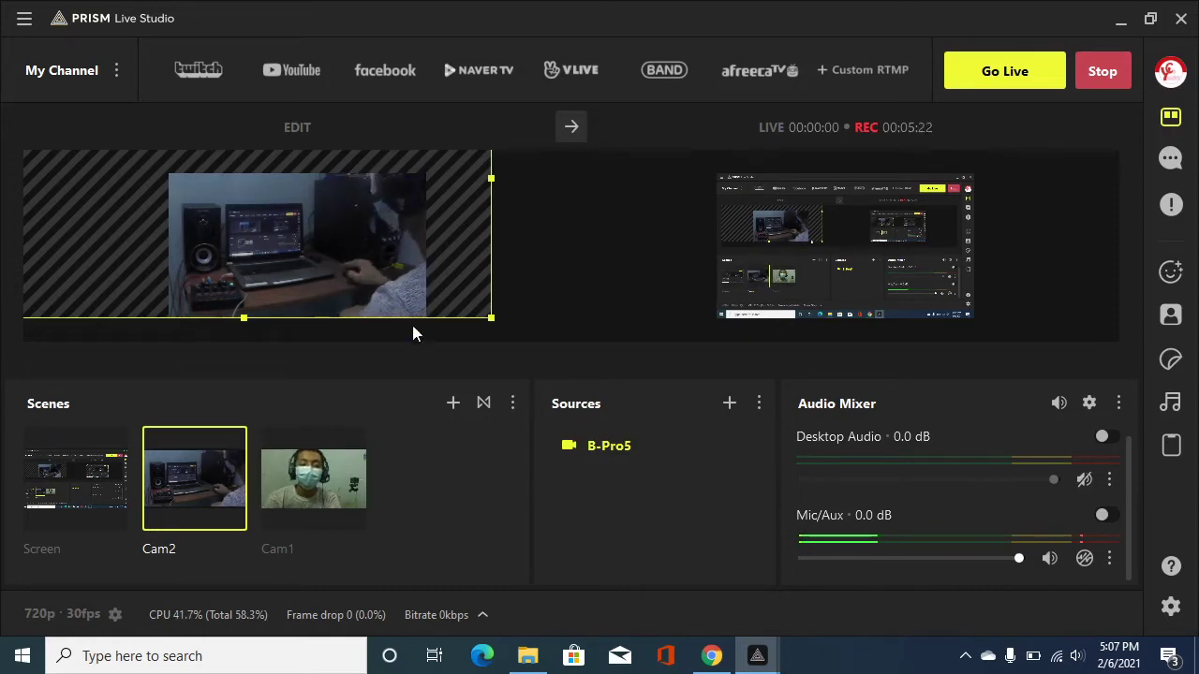
pyautogui.click(579, 133)
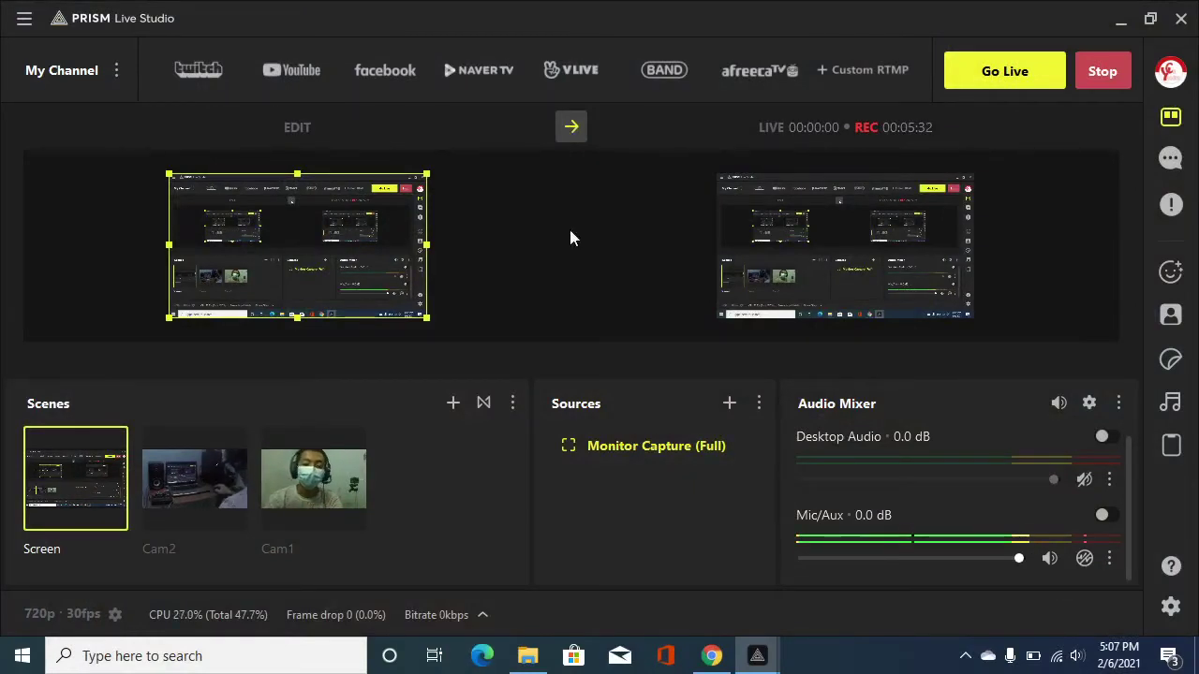
# Step: Examine the available scene transitions and the addable types, trying a new Luma Wipe transition without keeping it
pyautogui.click(480, 405)
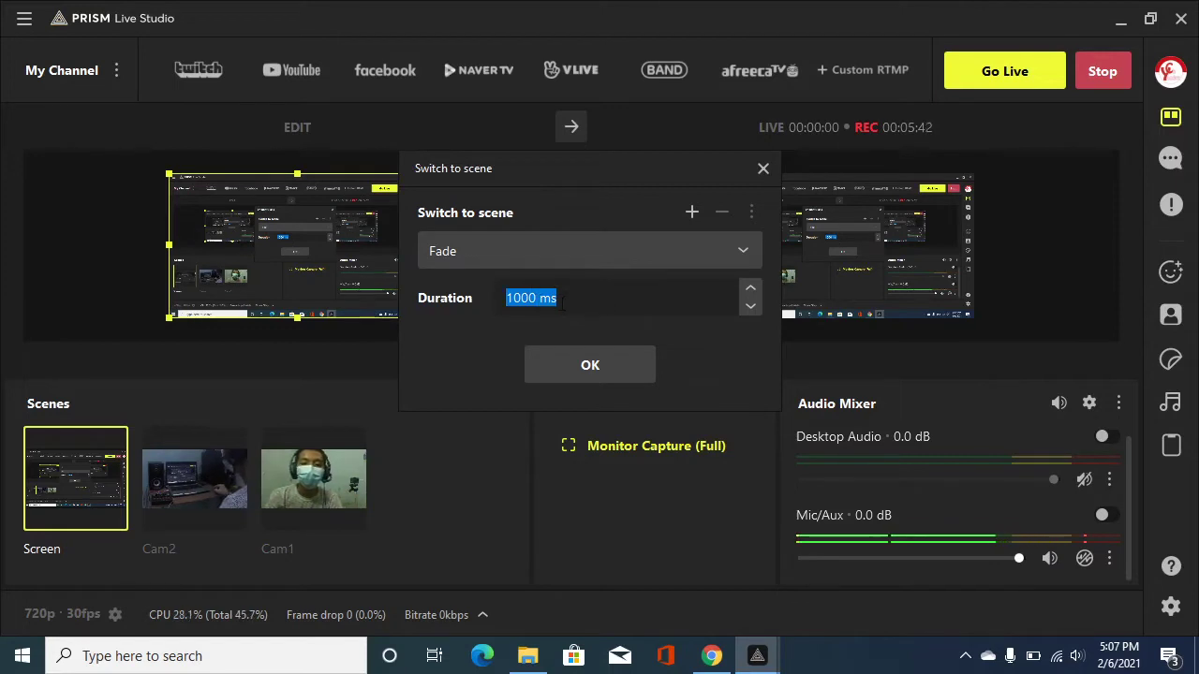
pyautogui.click(555, 253)
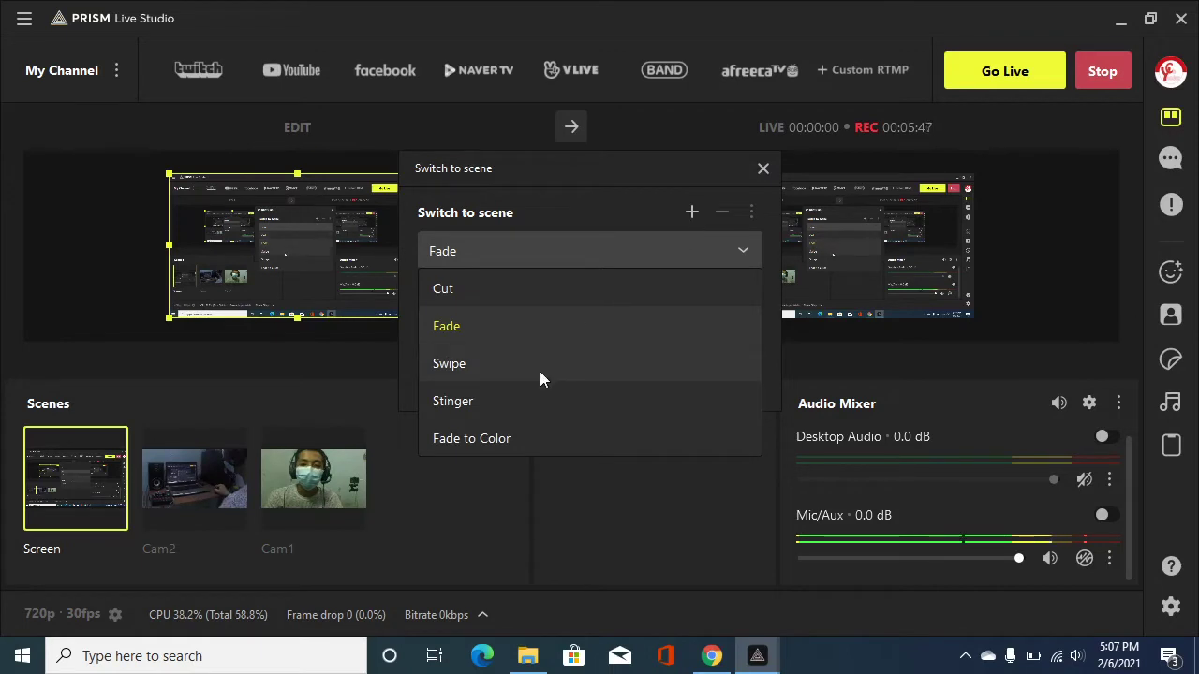
pyautogui.click(694, 217)
pyautogui.click(694, 218)
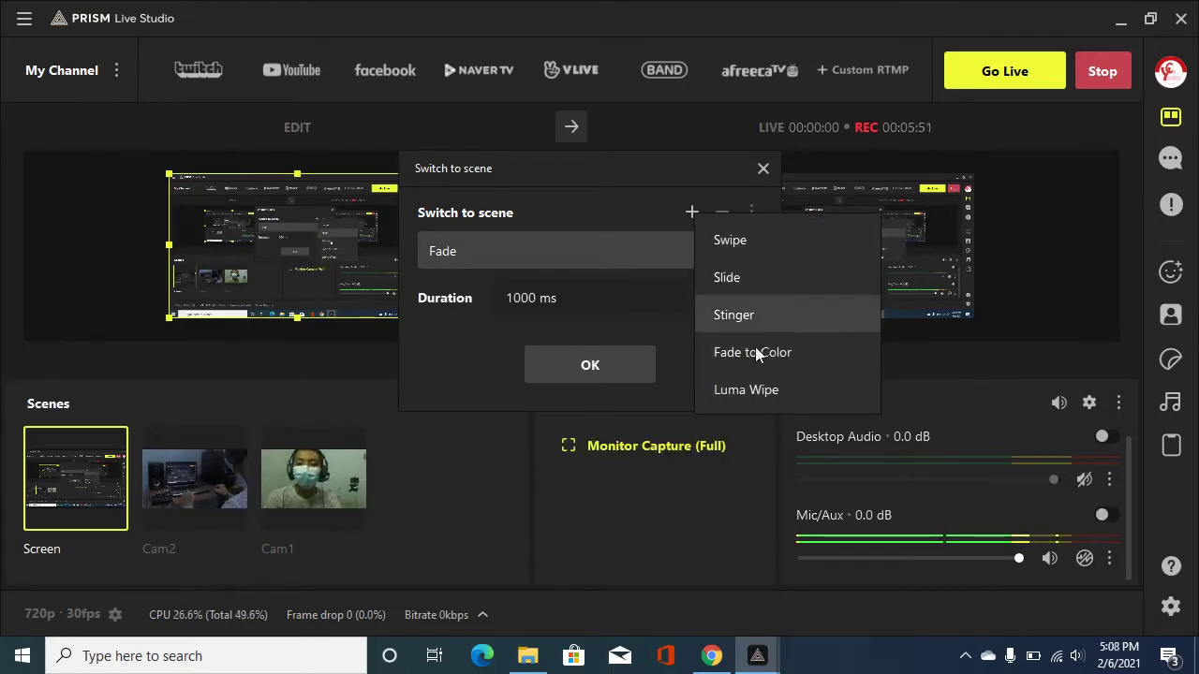
pyautogui.click(755, 390)
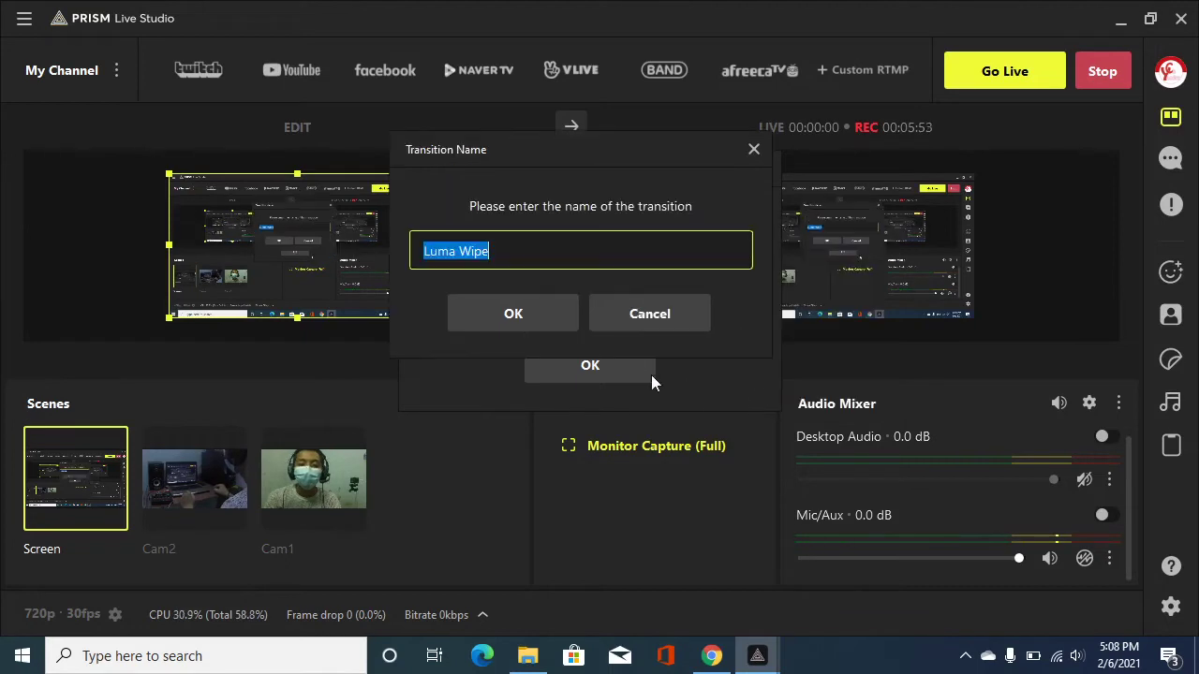
pyautogui.click(681, 312)
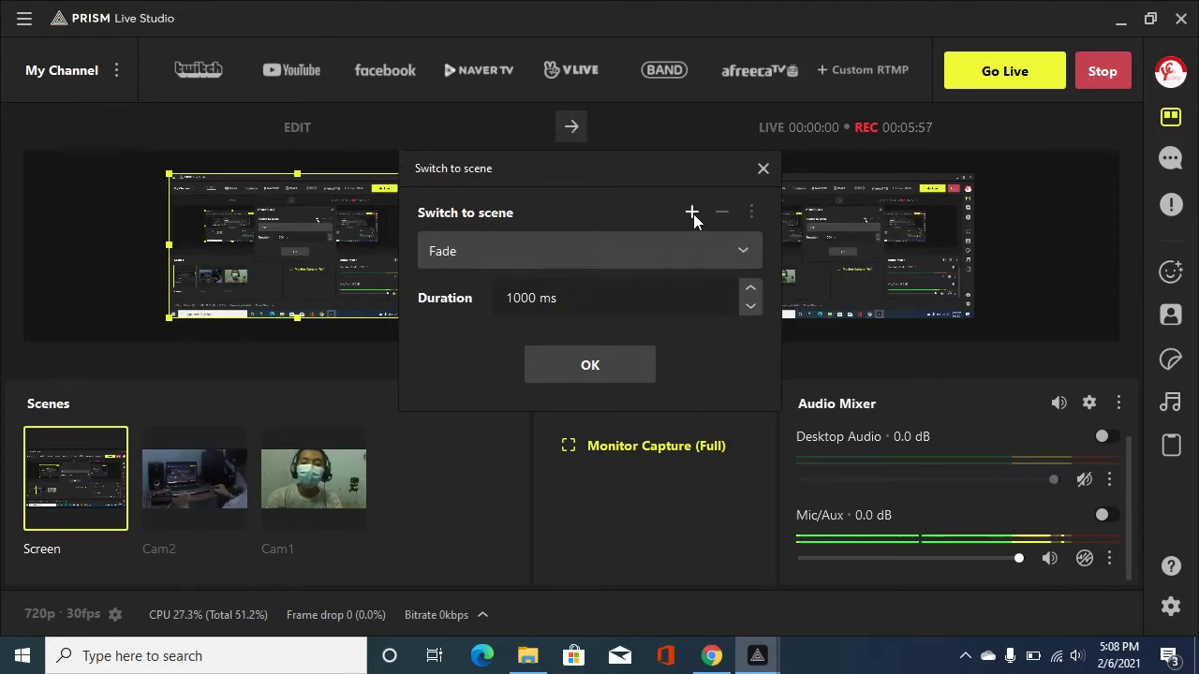
pyautogui.click(762, 170)
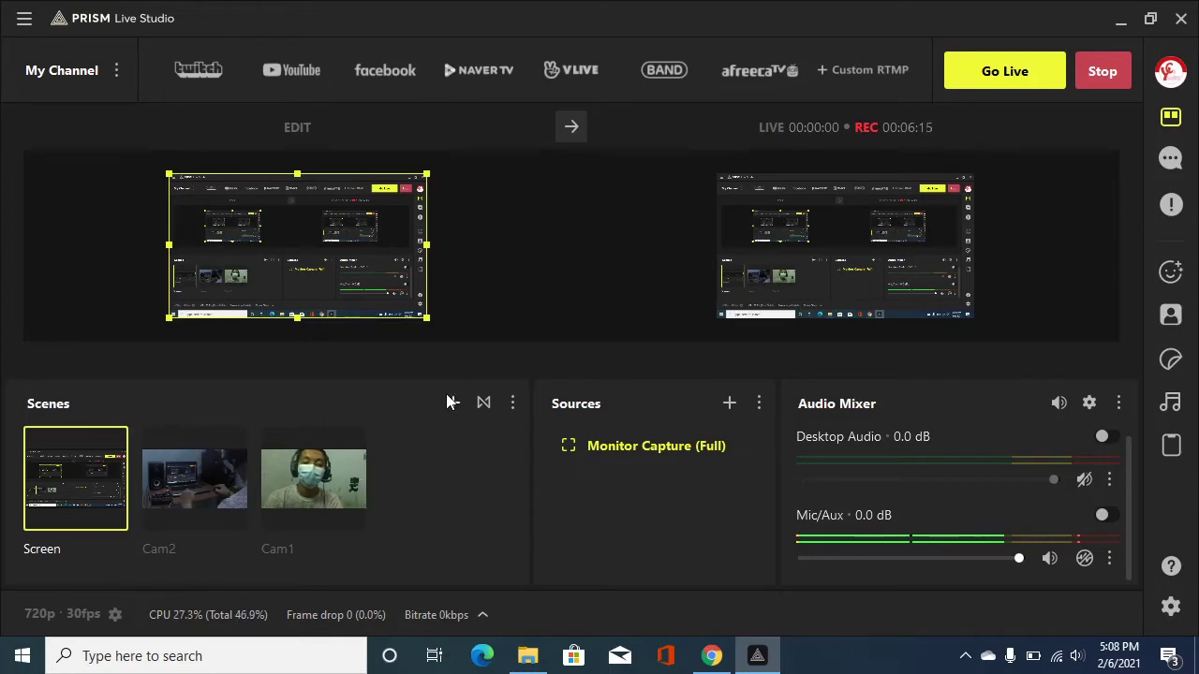
# Step: View the Cam2 and Cam1 scenes in the edit preview and return to the Screen scene
pyautogui.click(192, 483)
pyautogui.click(314, 483)
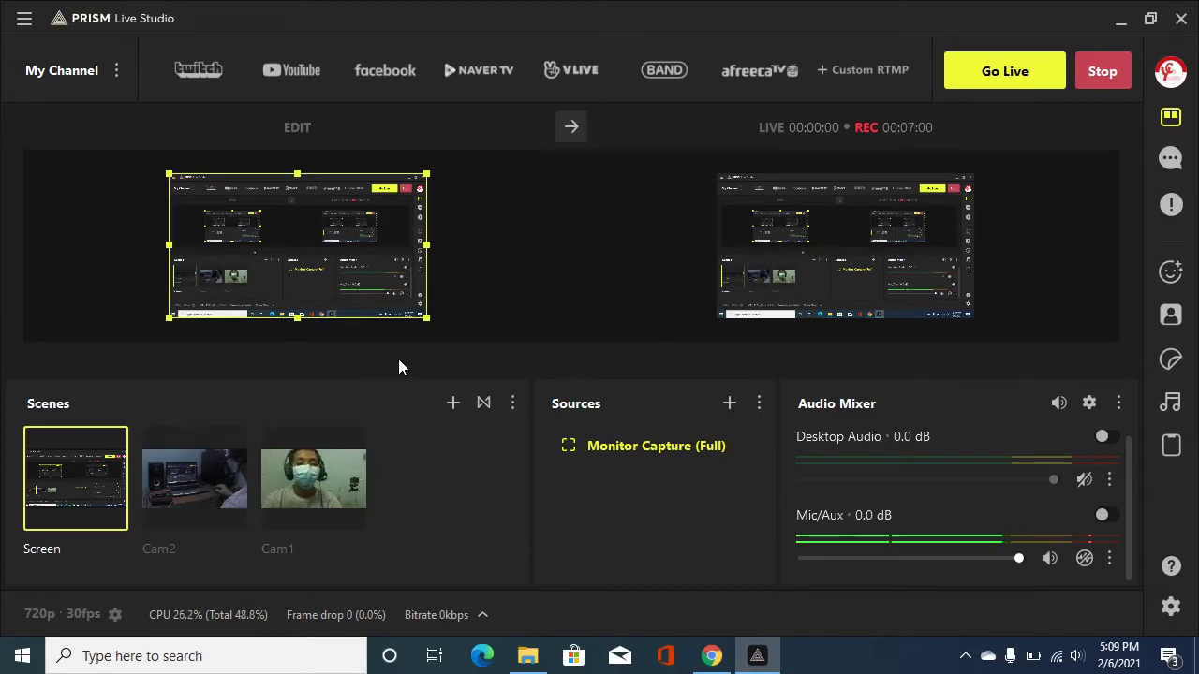
pyautogui.moveTo(268, 490)
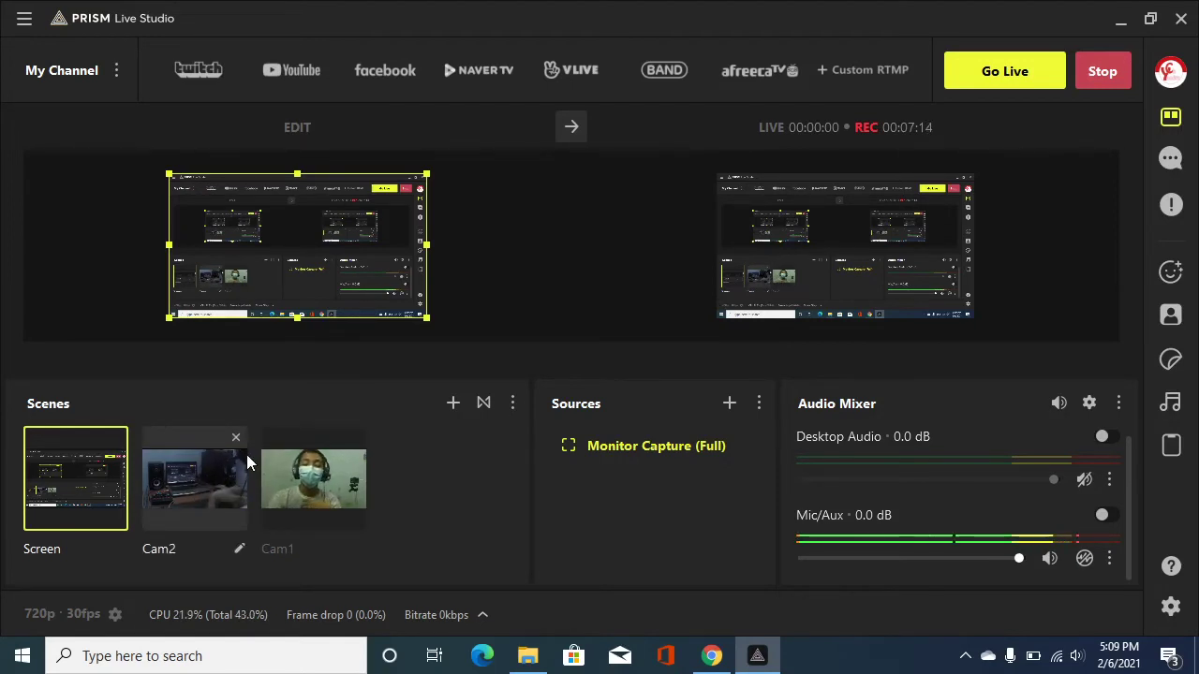
pyautogui.click(309, 493)
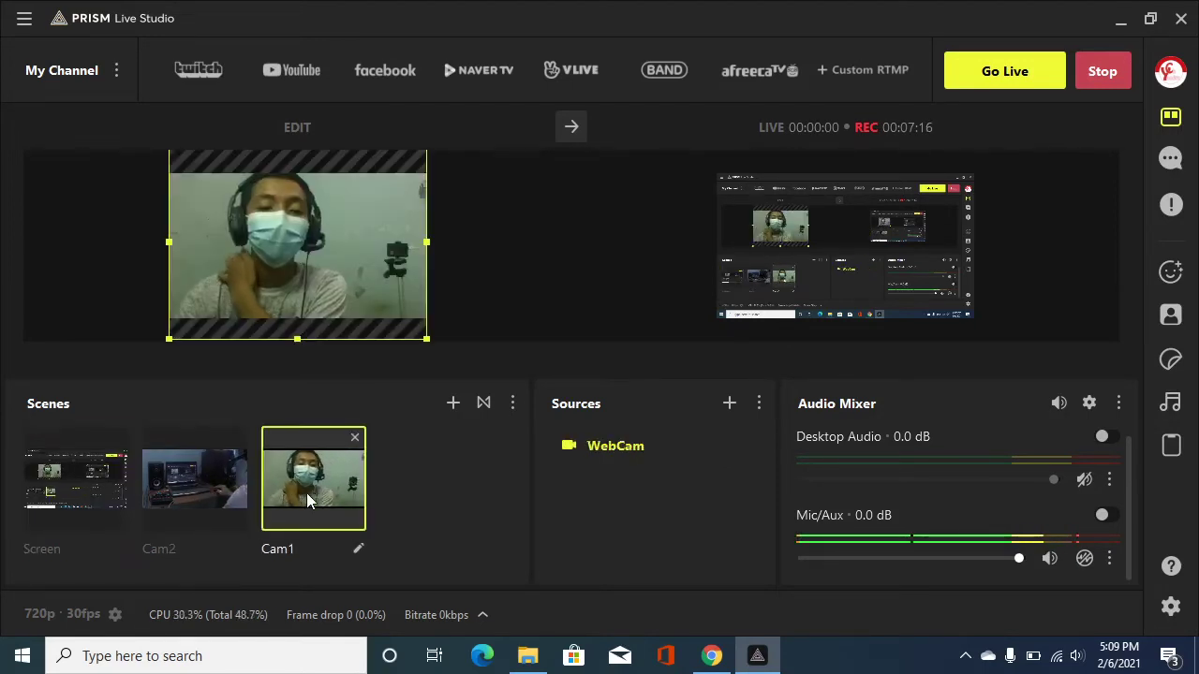
pyautogui.click(97, 479)
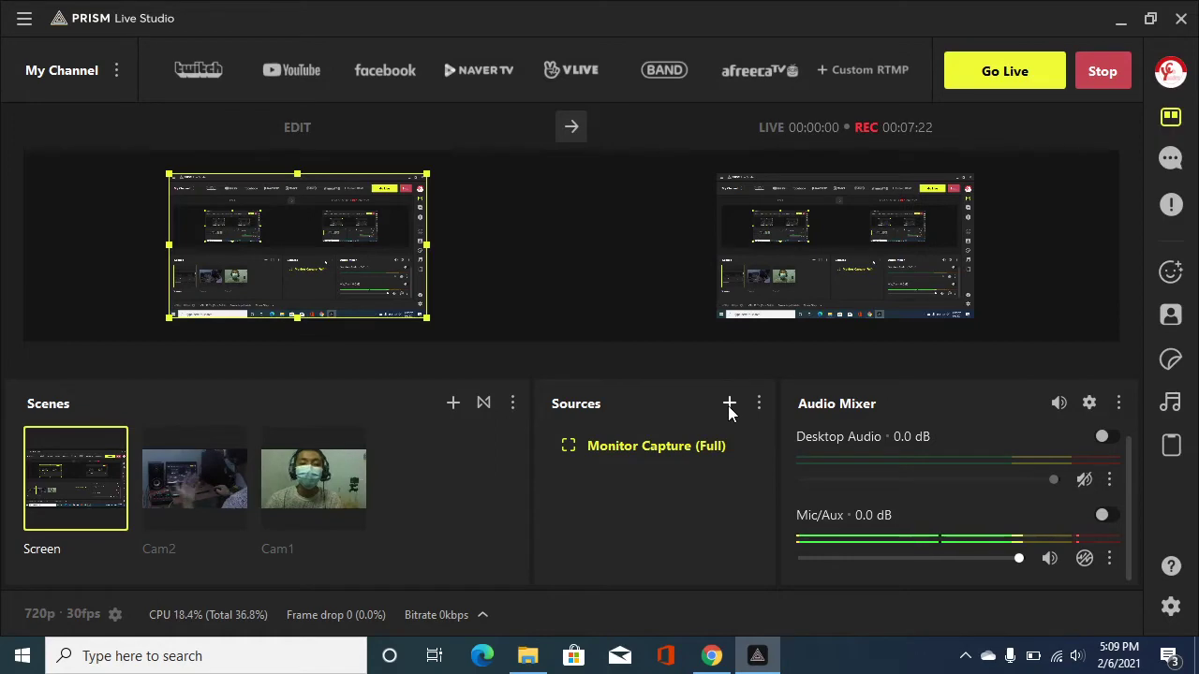
# Step: Add a Text Template source to the Screen scene and choose the YouTube template from the Social category
pyautogui.click(729, 405)
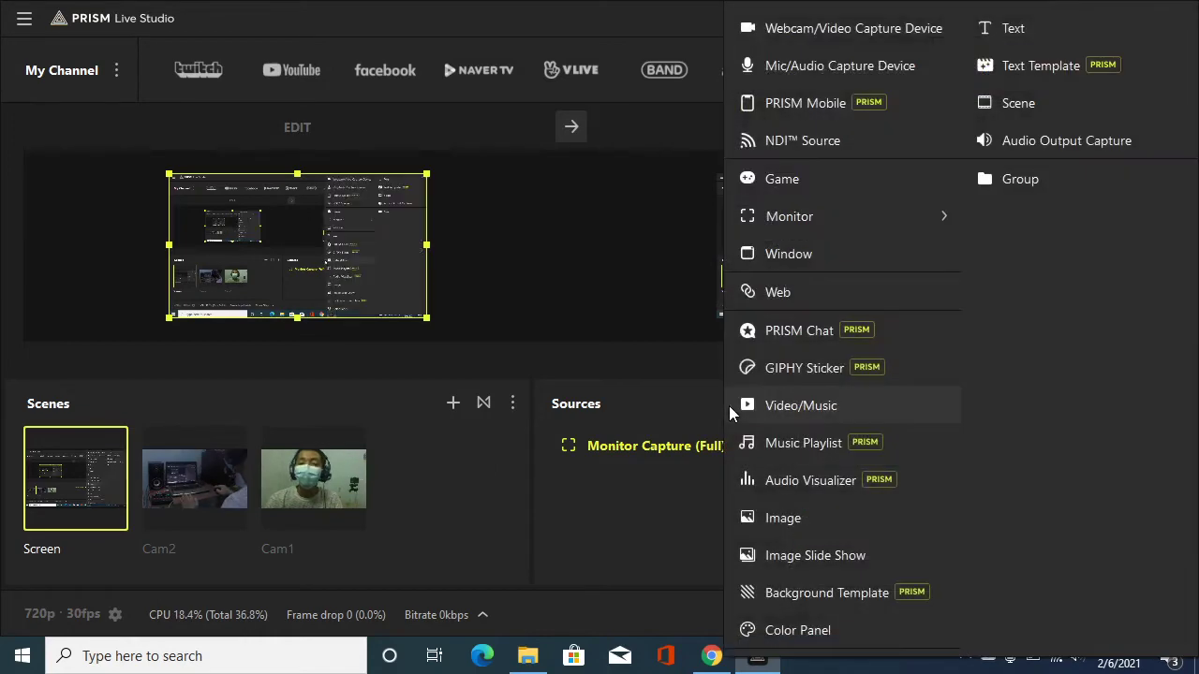
pyautogui.click(1017, 71)
pyautogui.click(562, 437)
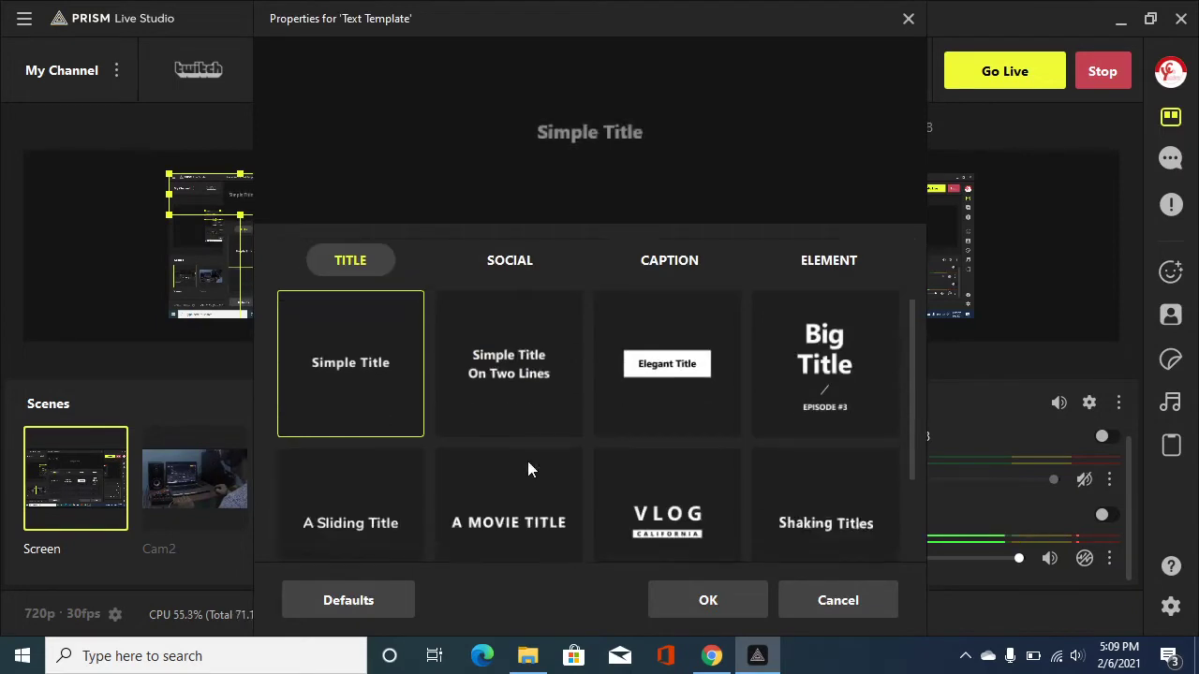
pyautogui.scroll(-2, 527, 461)
pyautogui.scroll(3, 521, 417)
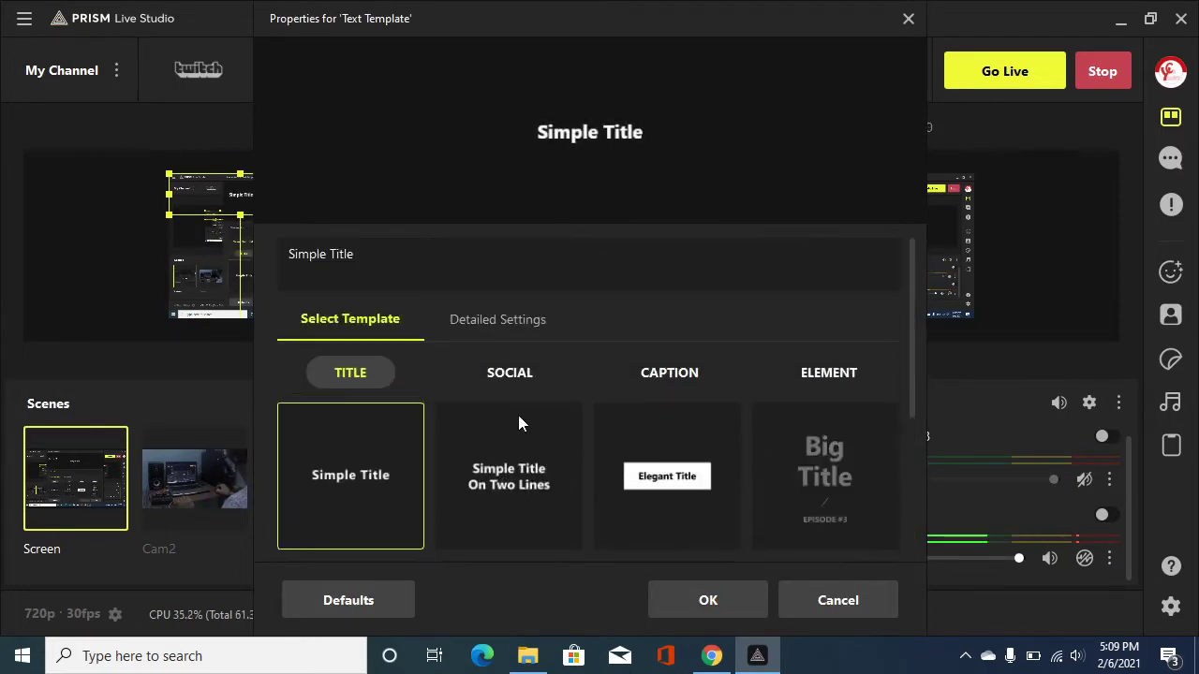
pyautogui.click(522, 373)
pyautogui.scroll(-2, 543, 421)
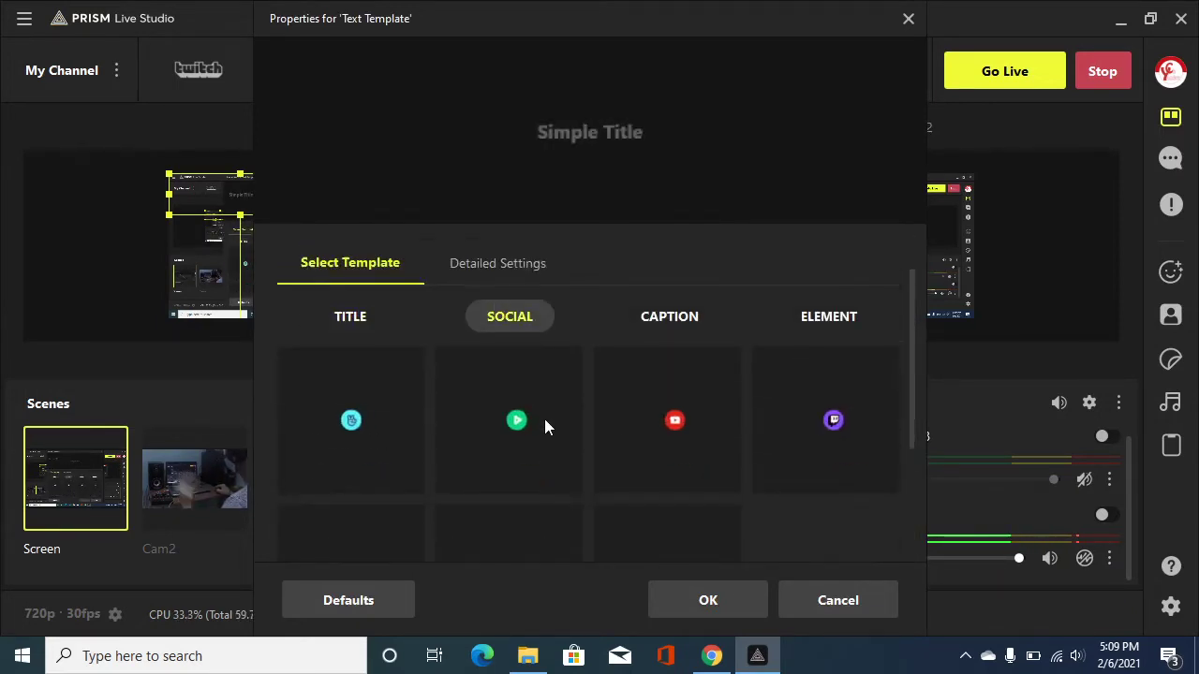
pyautogui.click(653, 375)
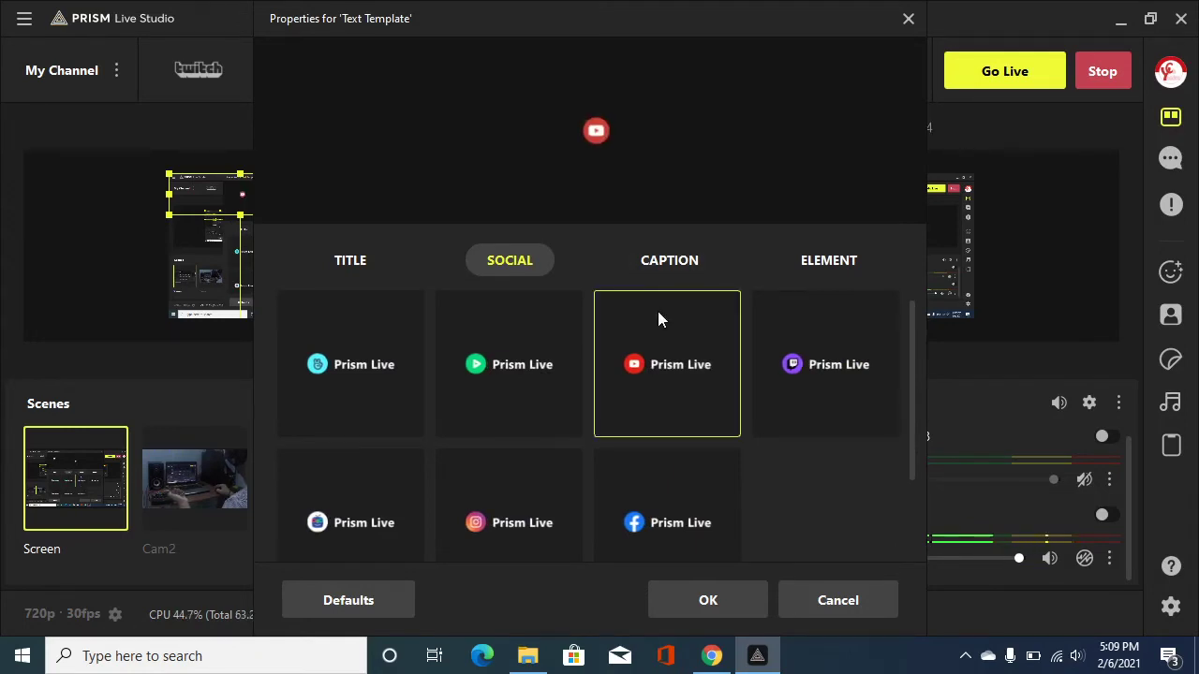
# Step: Replace the template's text with the channel name and move the overlay to the lower-right corner of the Screen scene
pyautogui.scroll(2, 412, 258)
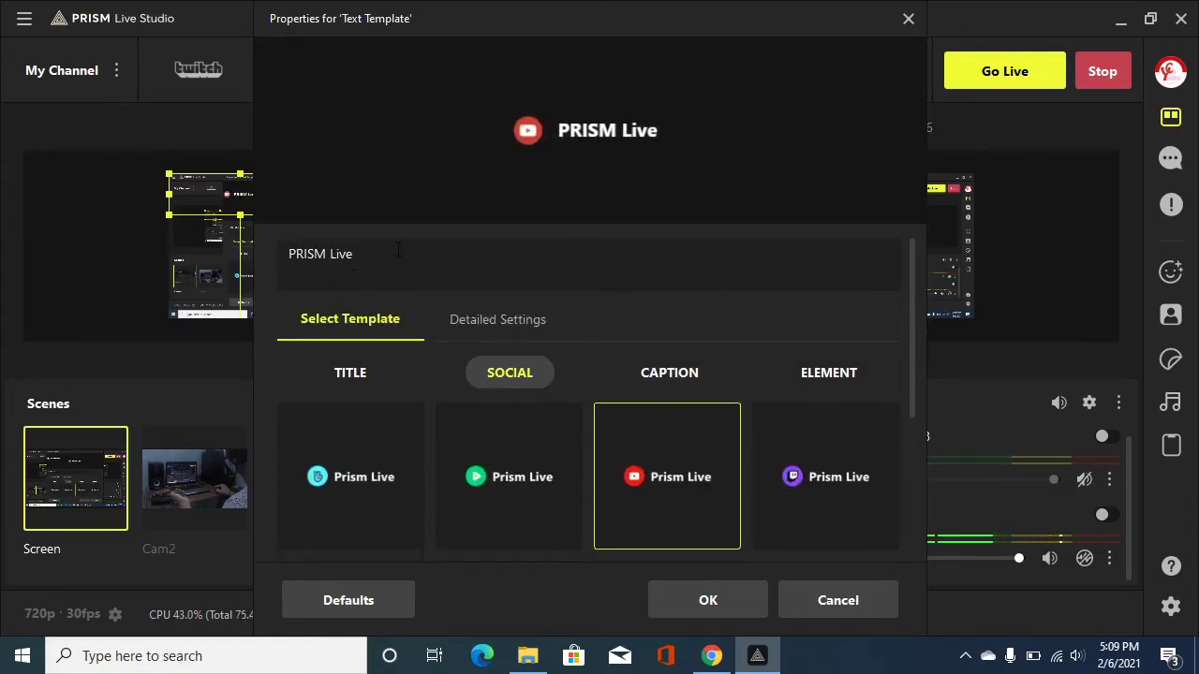
pyautogui.moveTo(398, 249); pyautogui.dragTo(252, 254)
pyautogui.write('Ya')
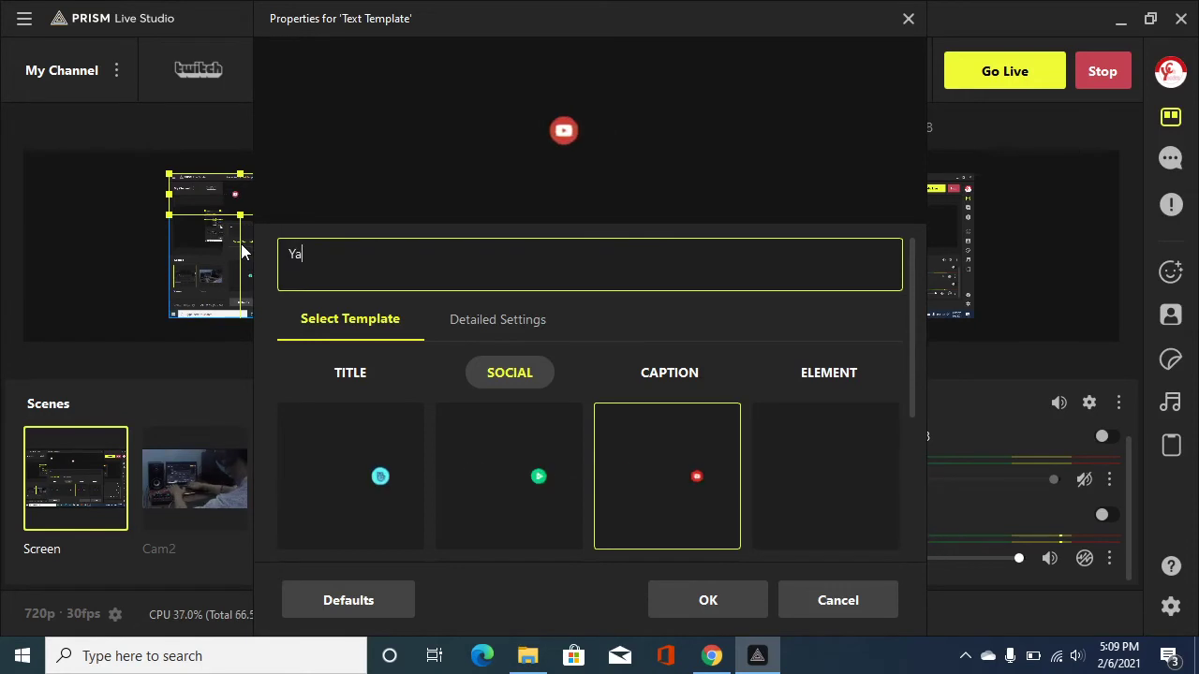
pyautogui.write('ndra Ch')
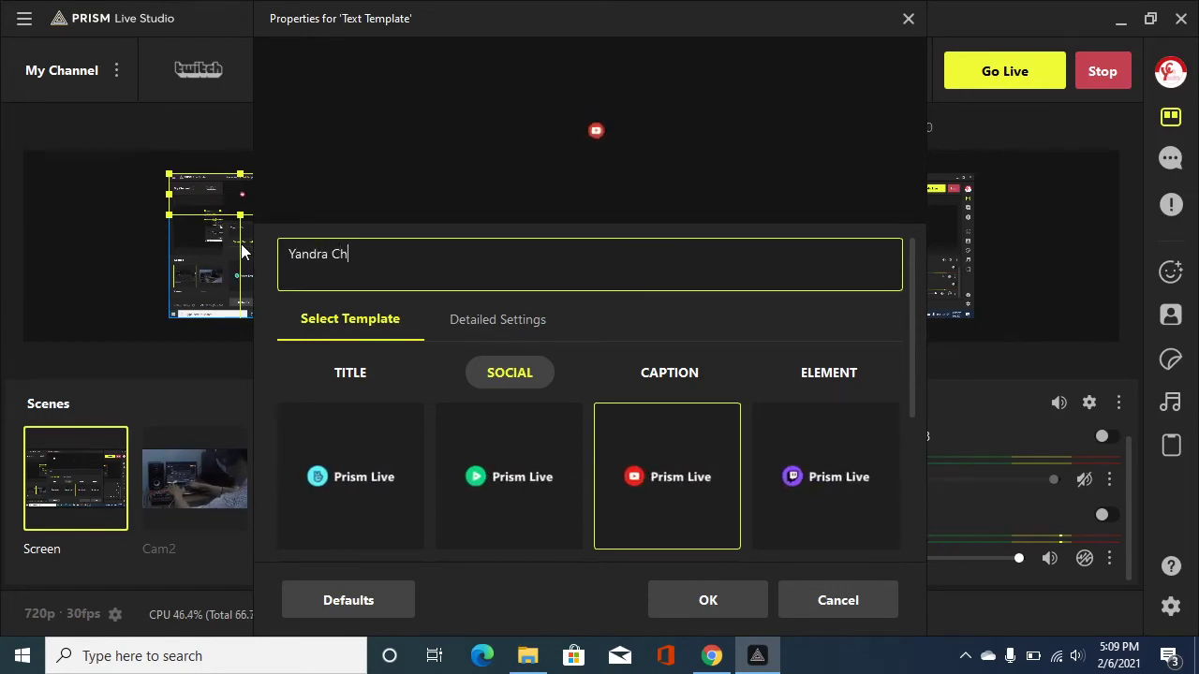
pyautogui.write('annel')
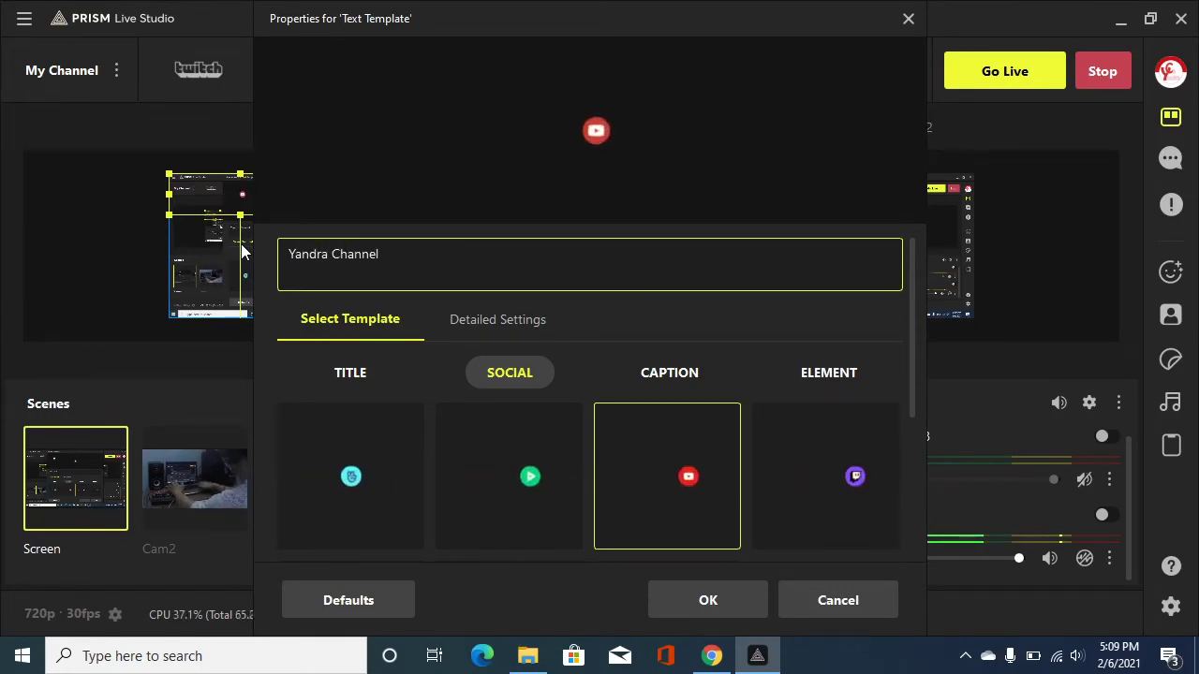
pyautogui.press('Return')
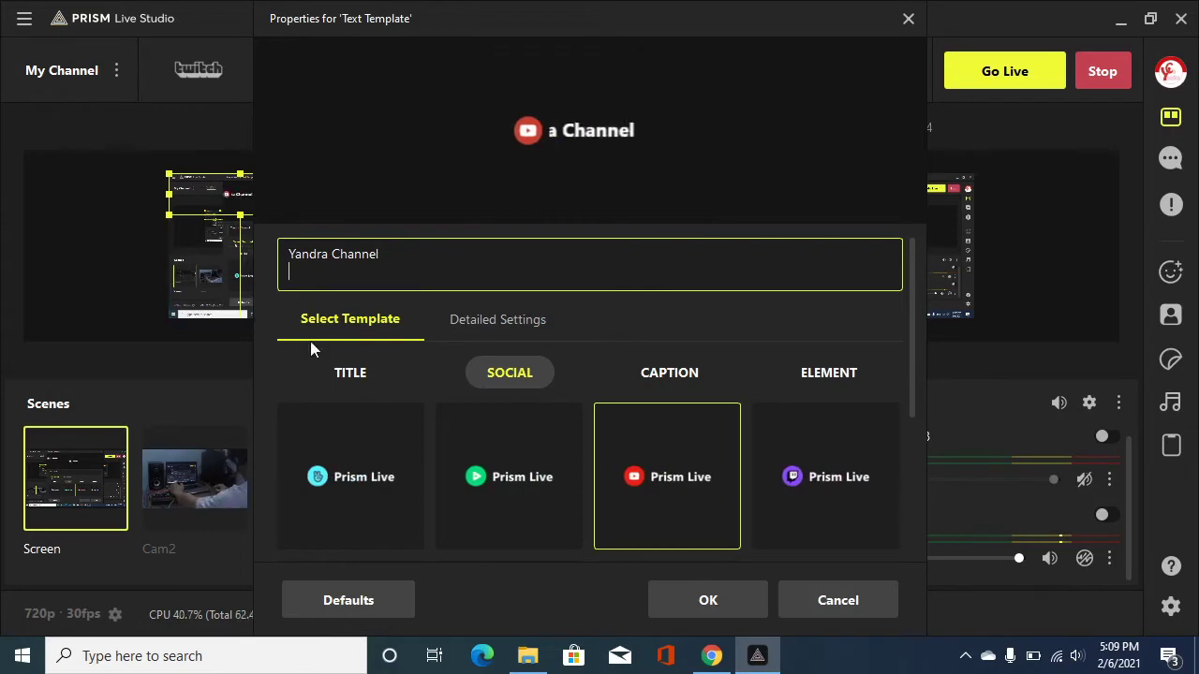
pyautogui.click(719, 601)
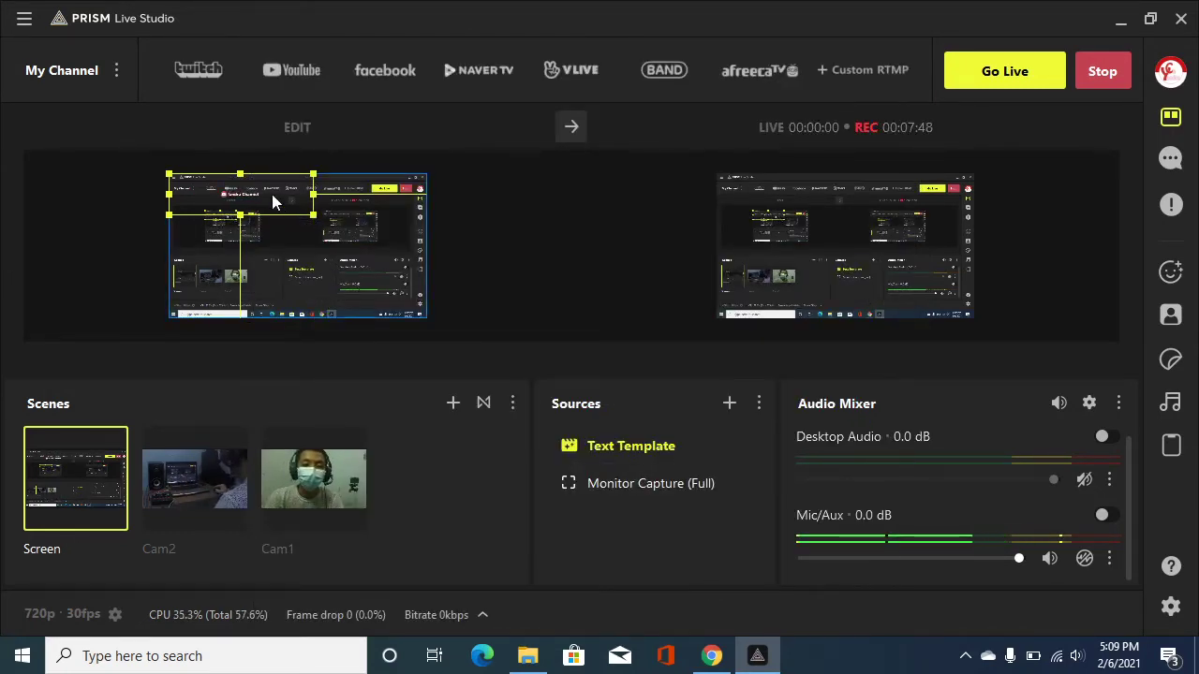
pyautogui.moveTo(272, 194); pyautogui.dragTo(387, 303)
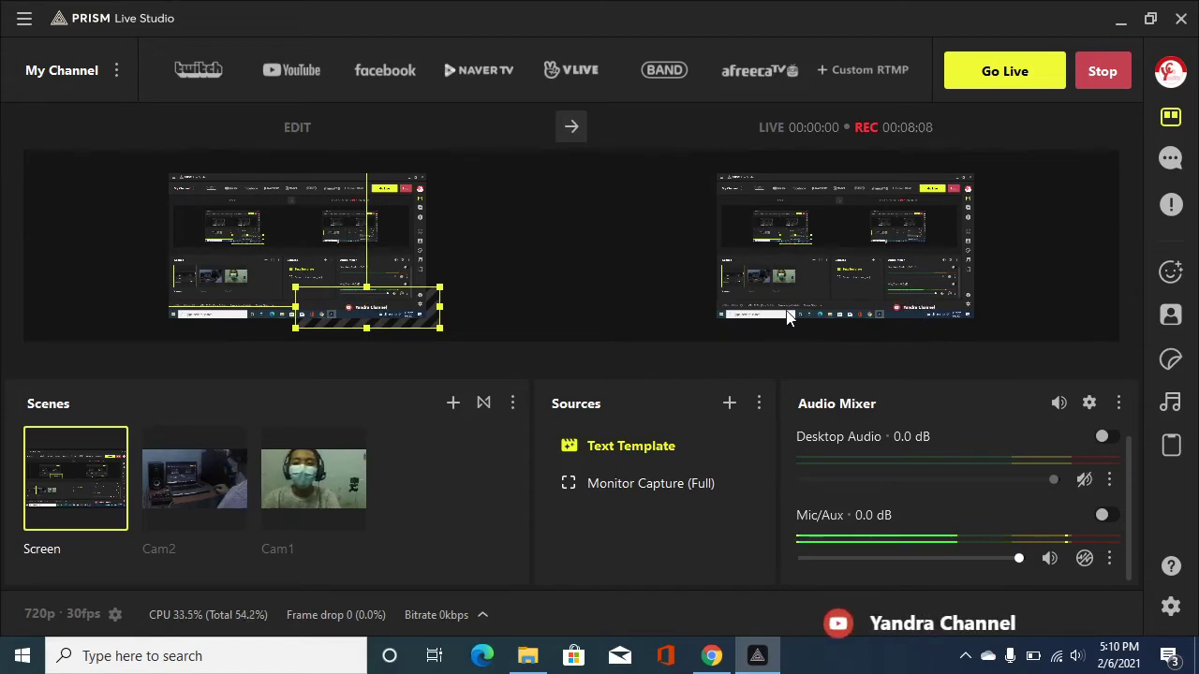
# Step: Examine the Text Template's detailed font, color and motion settings, leaving every option as it is
pyautogui.doubleClick(642, 450)
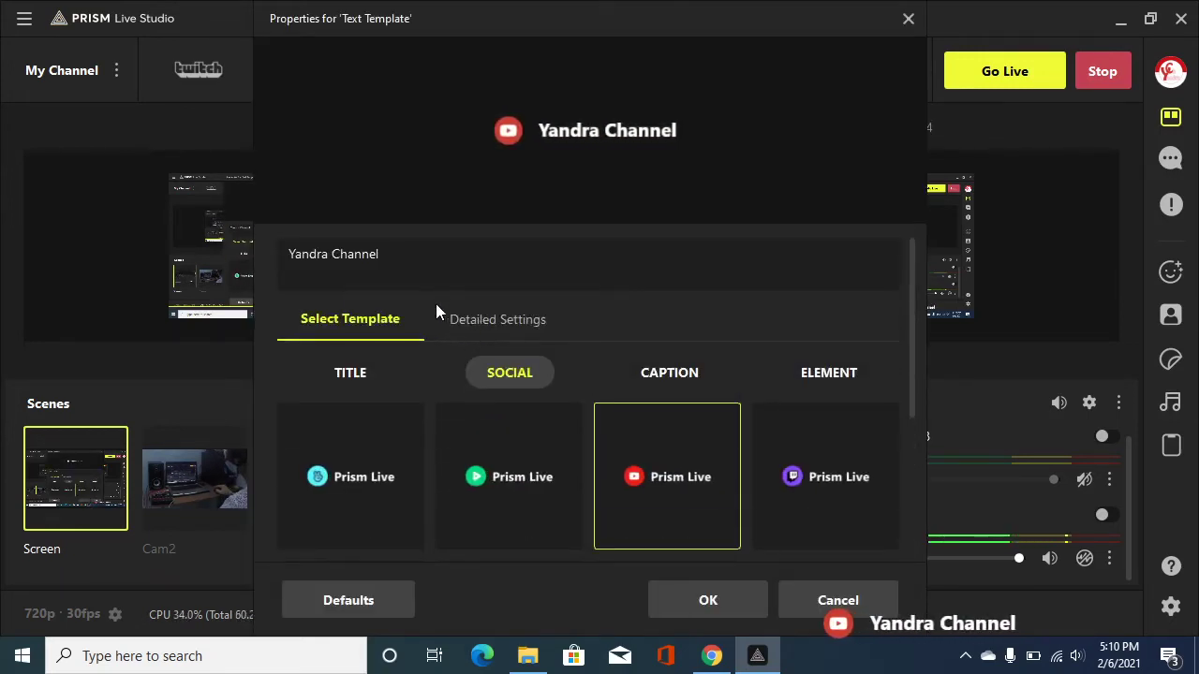
pyautogui.click(501, 323)
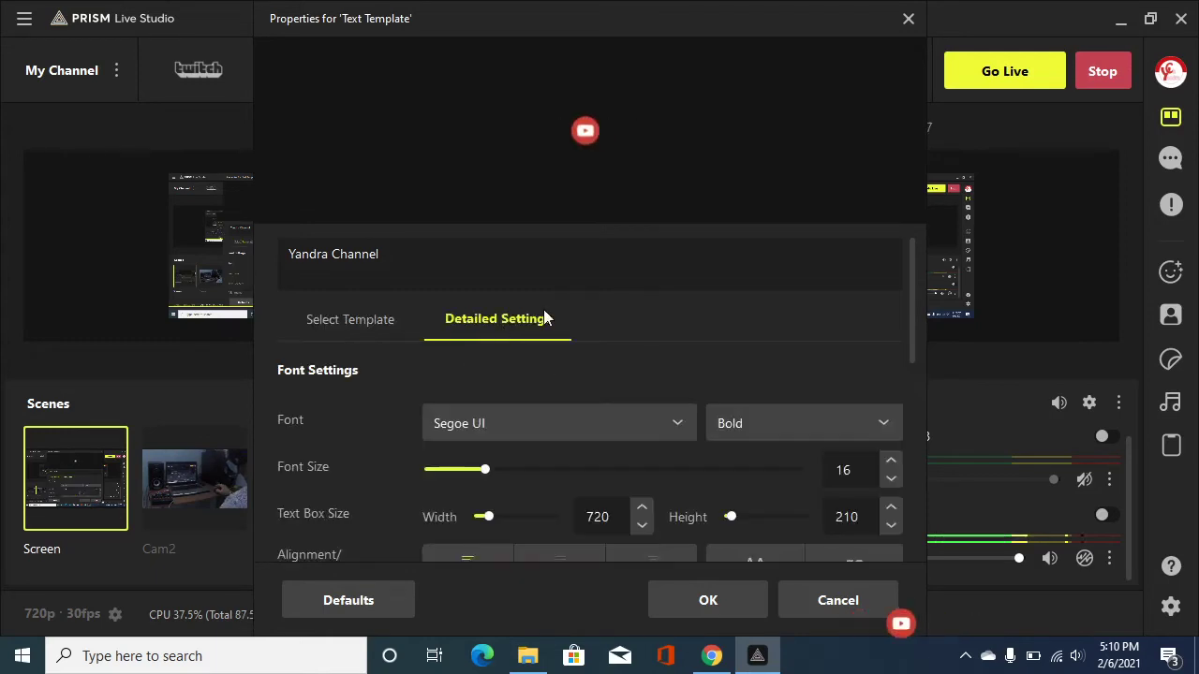
pyautogui.scroll(-2, 548, 316)
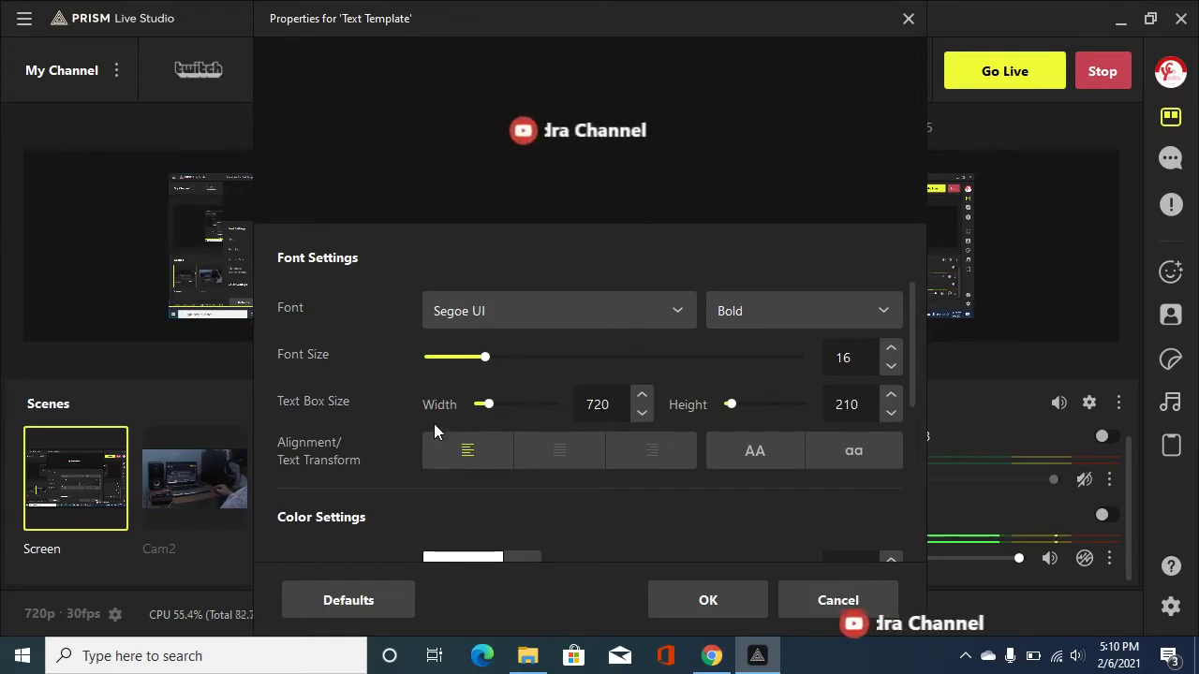
pyautogui.scroll(-1, 438, 429)
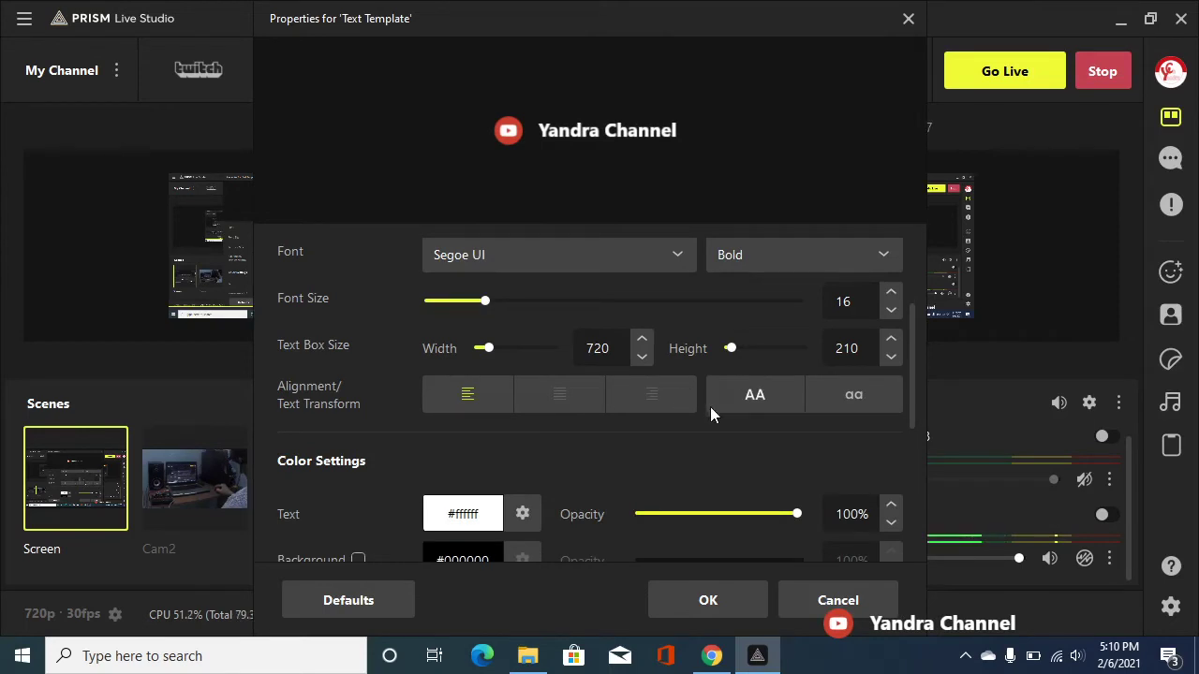
pyautogui.scroll(-2, 388, 547)
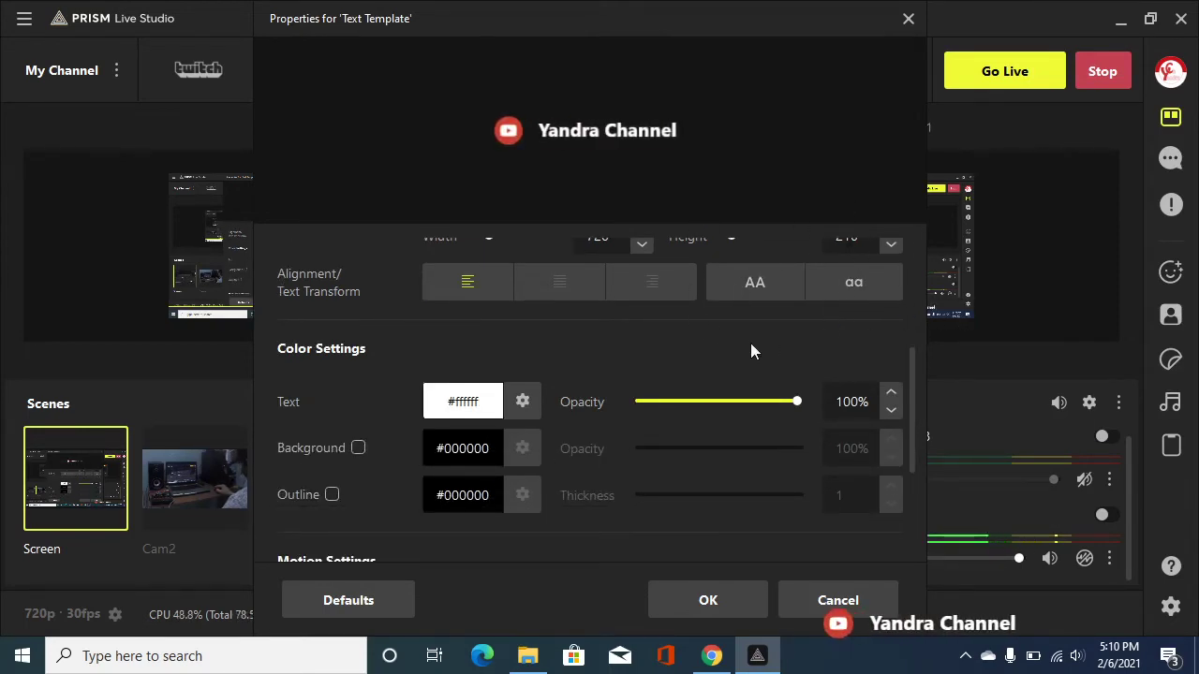
pyautogui.scroll(-4, 389, 449)
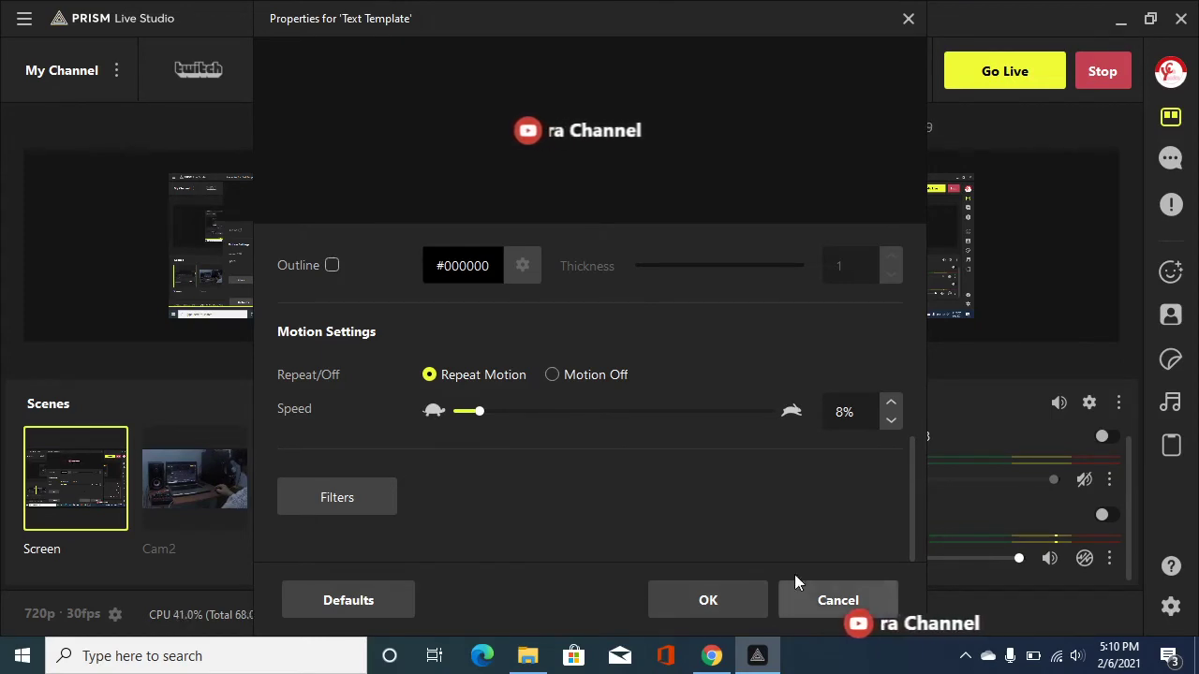
pyautogui.click(731, 591)
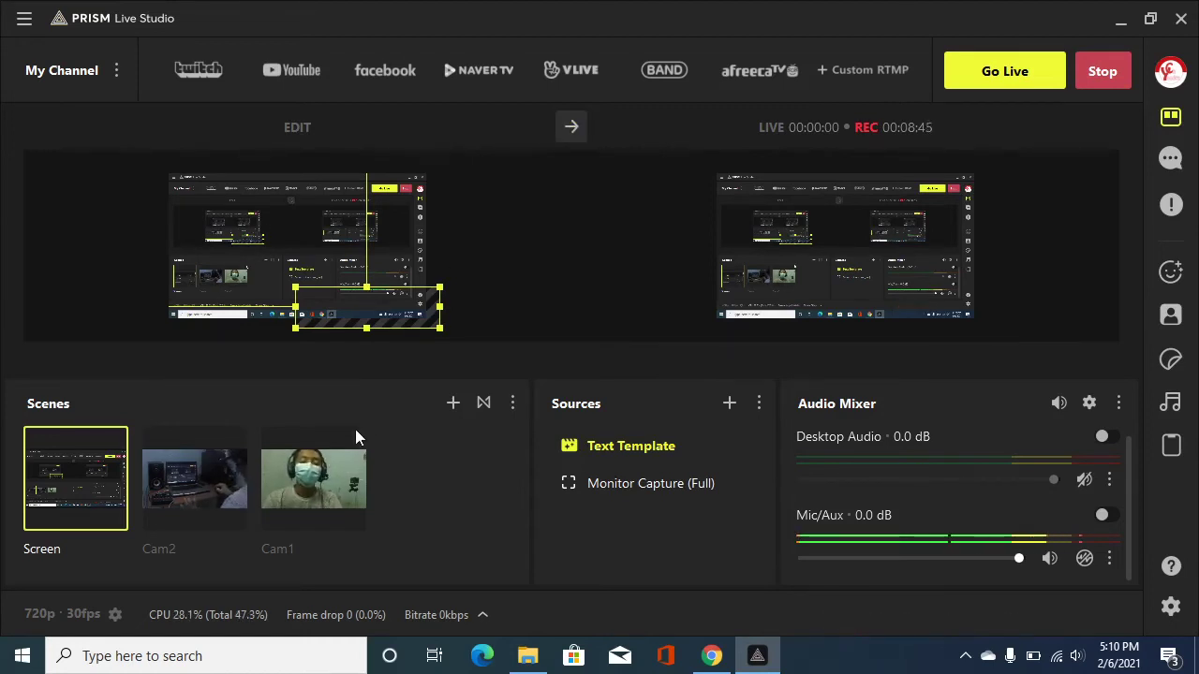
# Step: Select the Cam2 scene and send it to the live output
pyautogui.moveTo(342, 439)
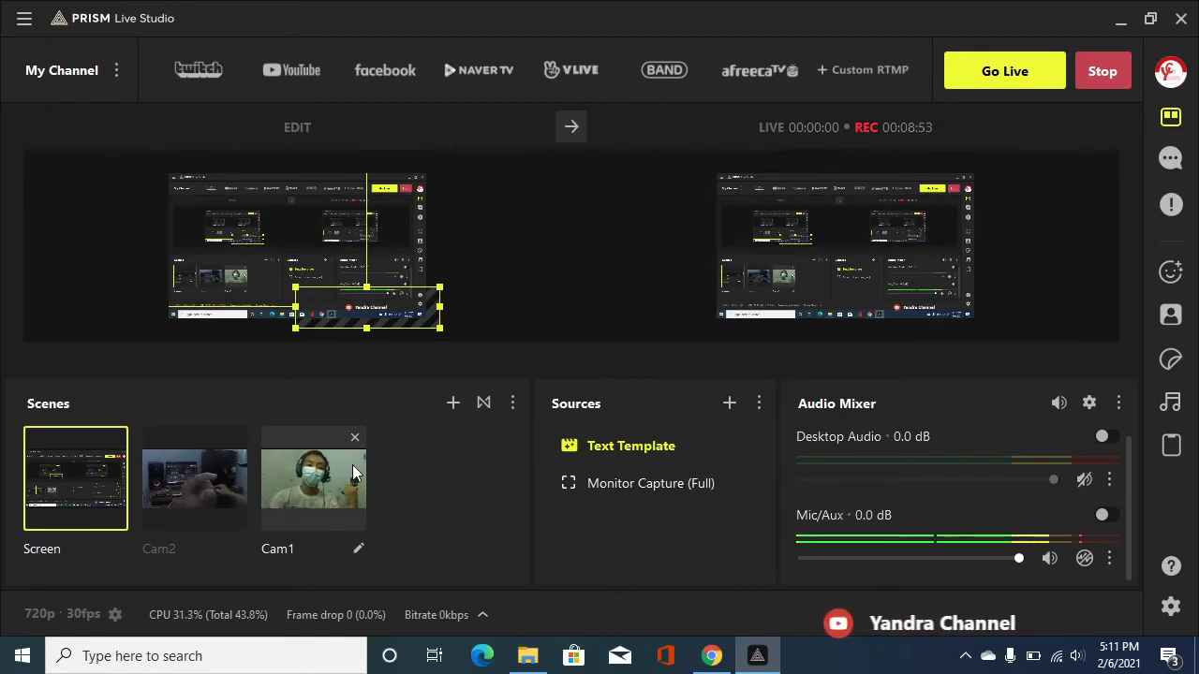
pyautogui.click(192, 501)
pyautogui.click(575, 127)
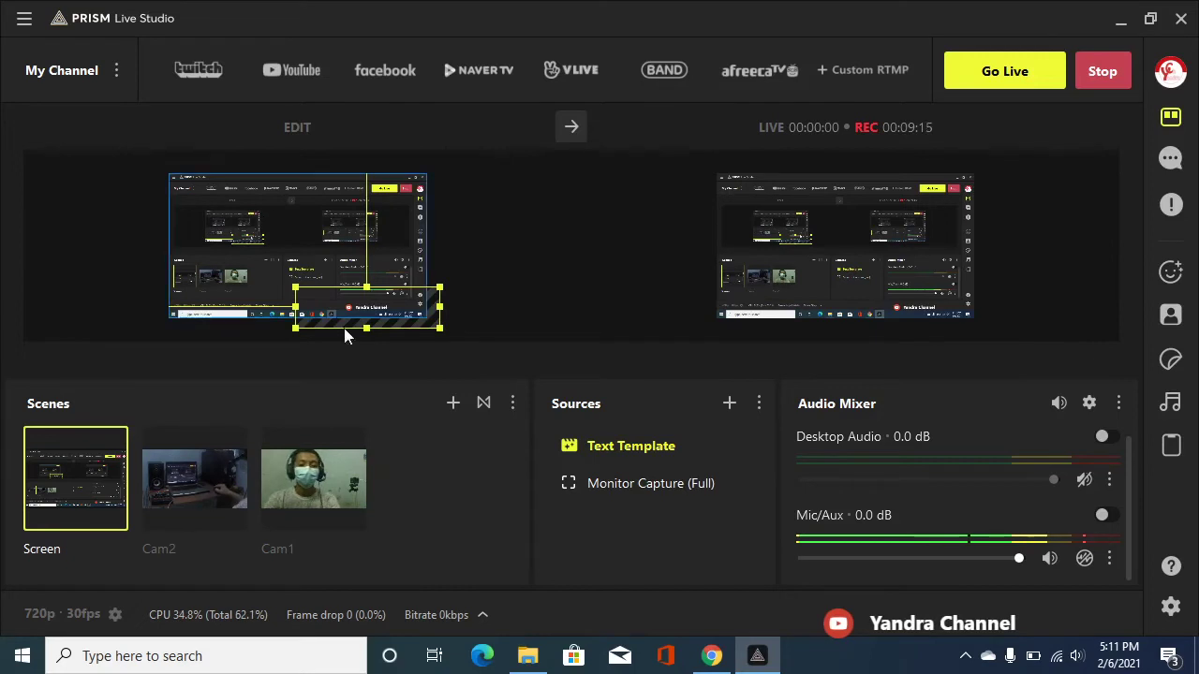
# Step: Delete the Cam1 scene and confirm its removal
pyautogui.click(356, 455)
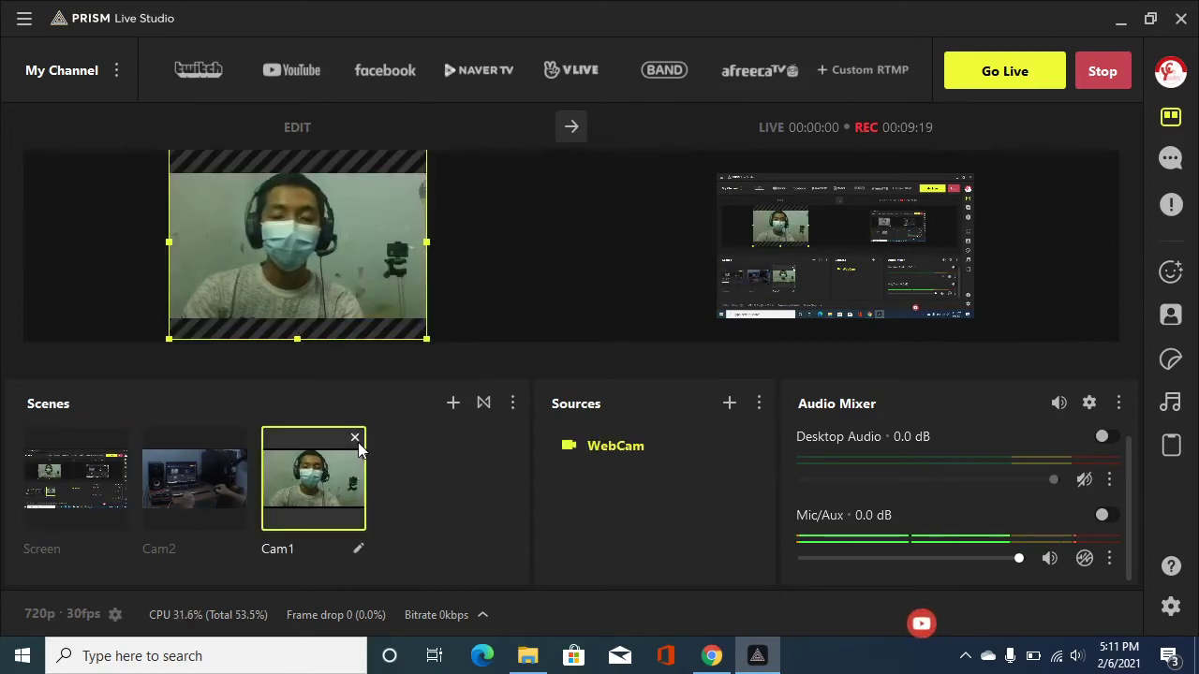
pyautogui.click(357, 450)
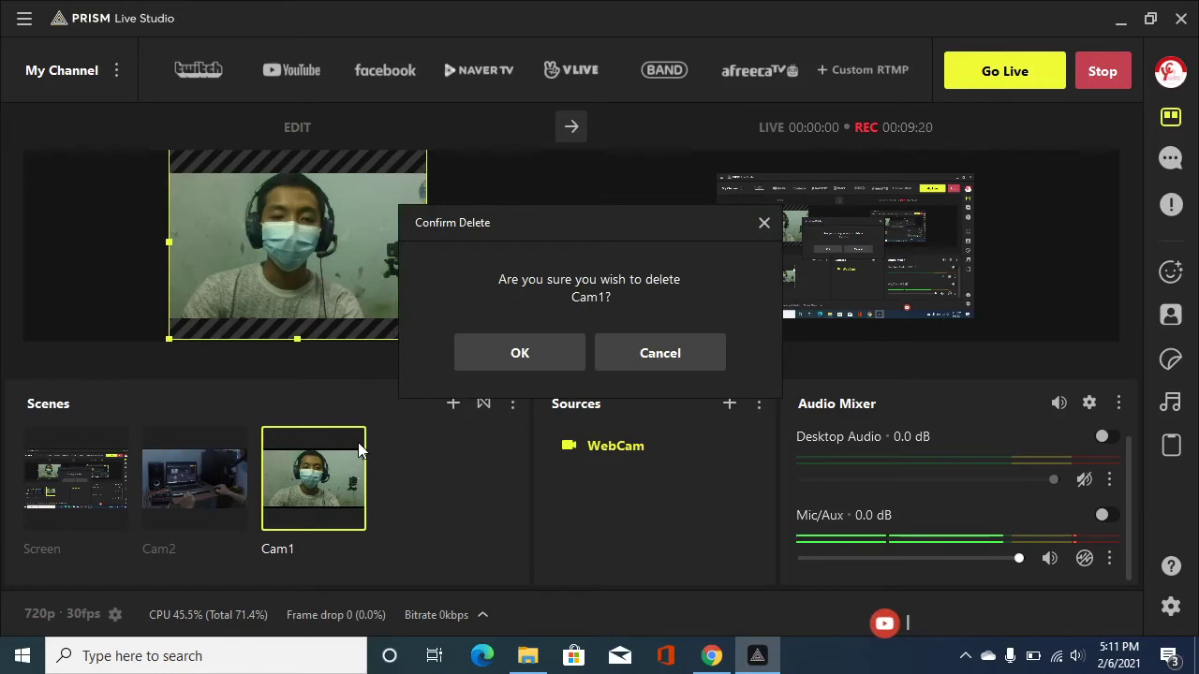
pyautogui.click(529, 345)
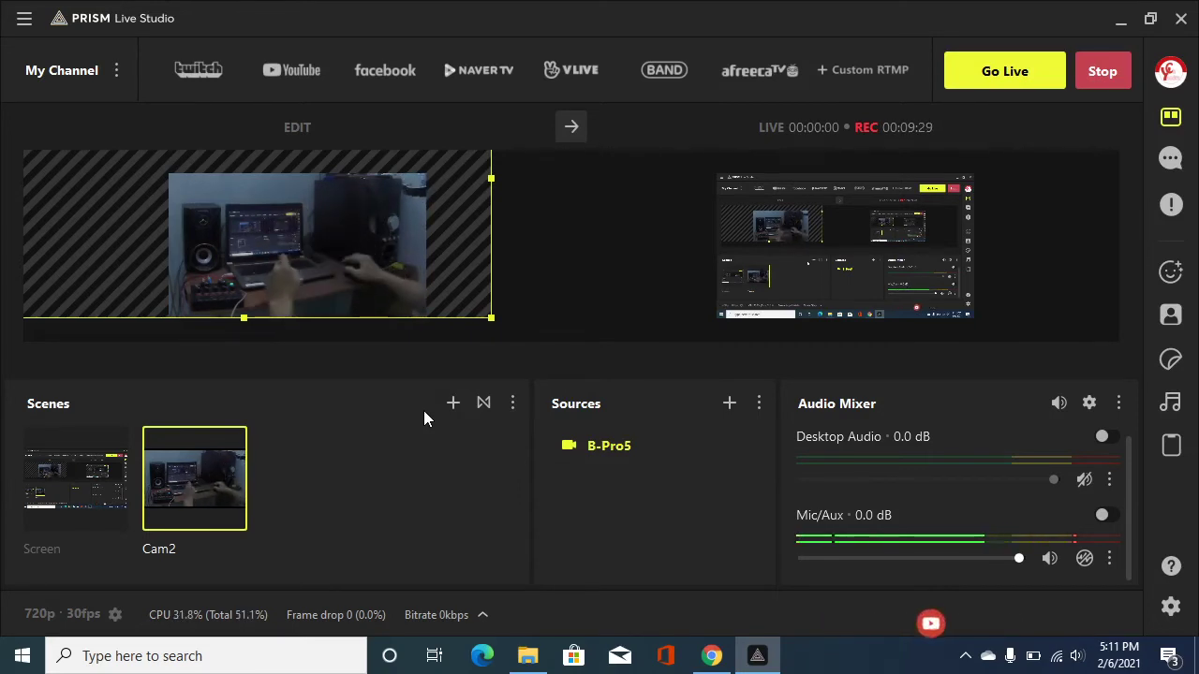
# Step: Add a new scene named Cam1
pyautogui.click(452, 404)
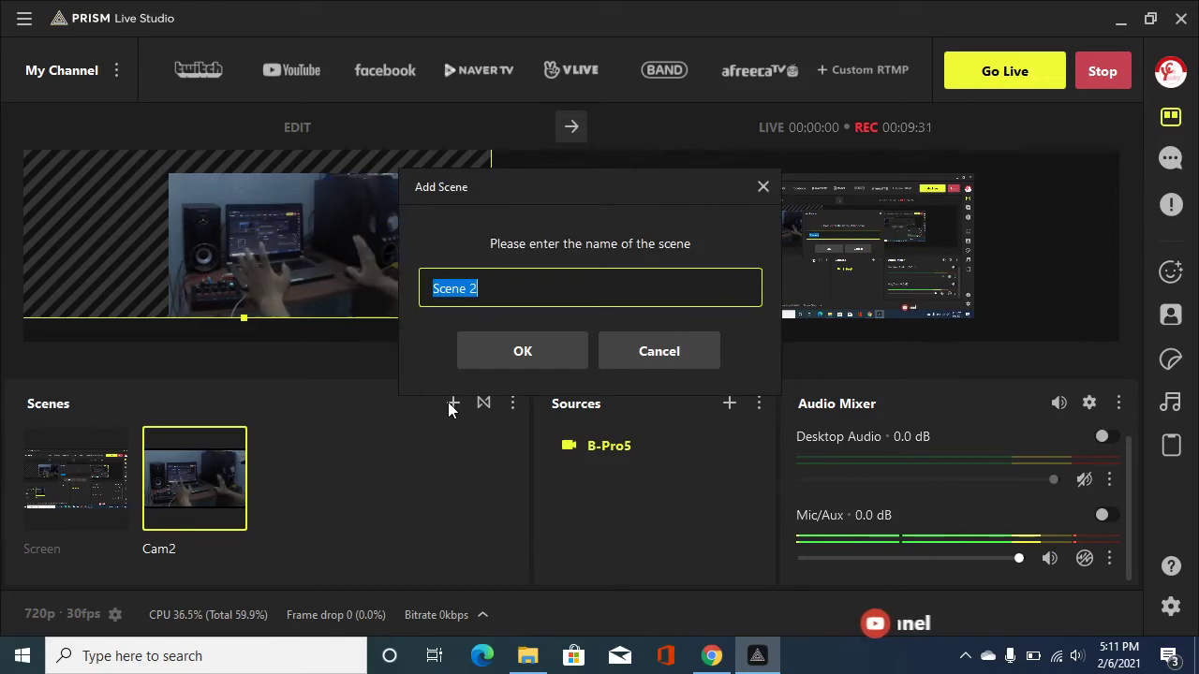
pyautogui.write('C')
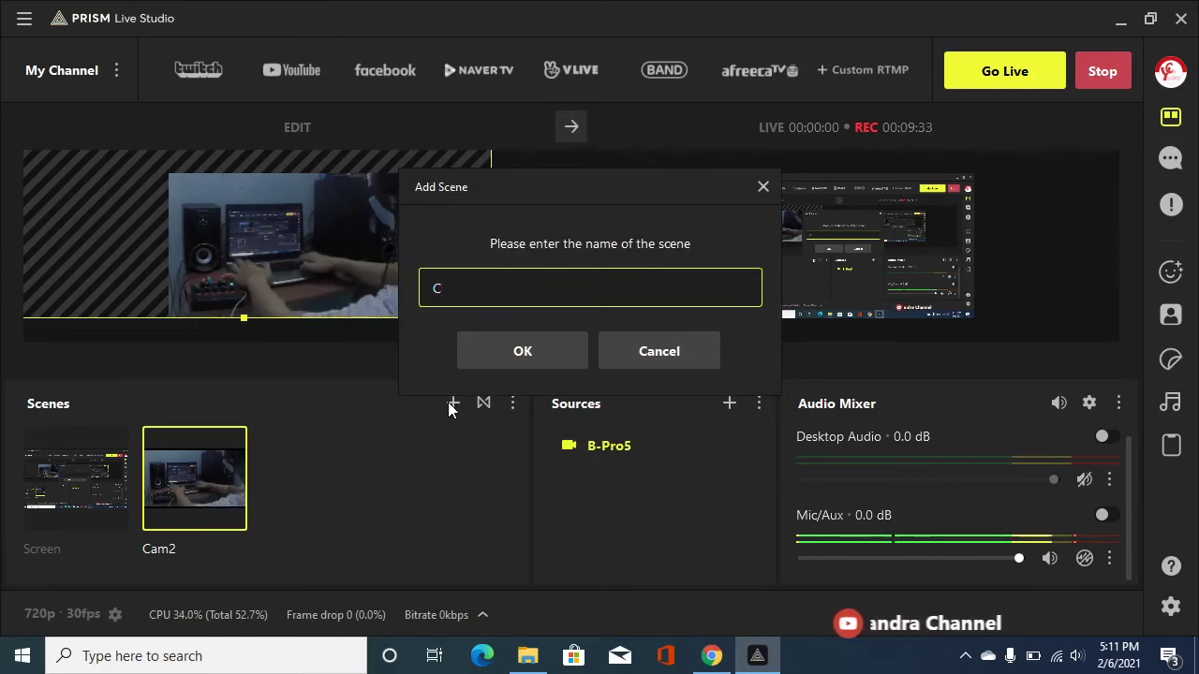
pyautogui.write('am')
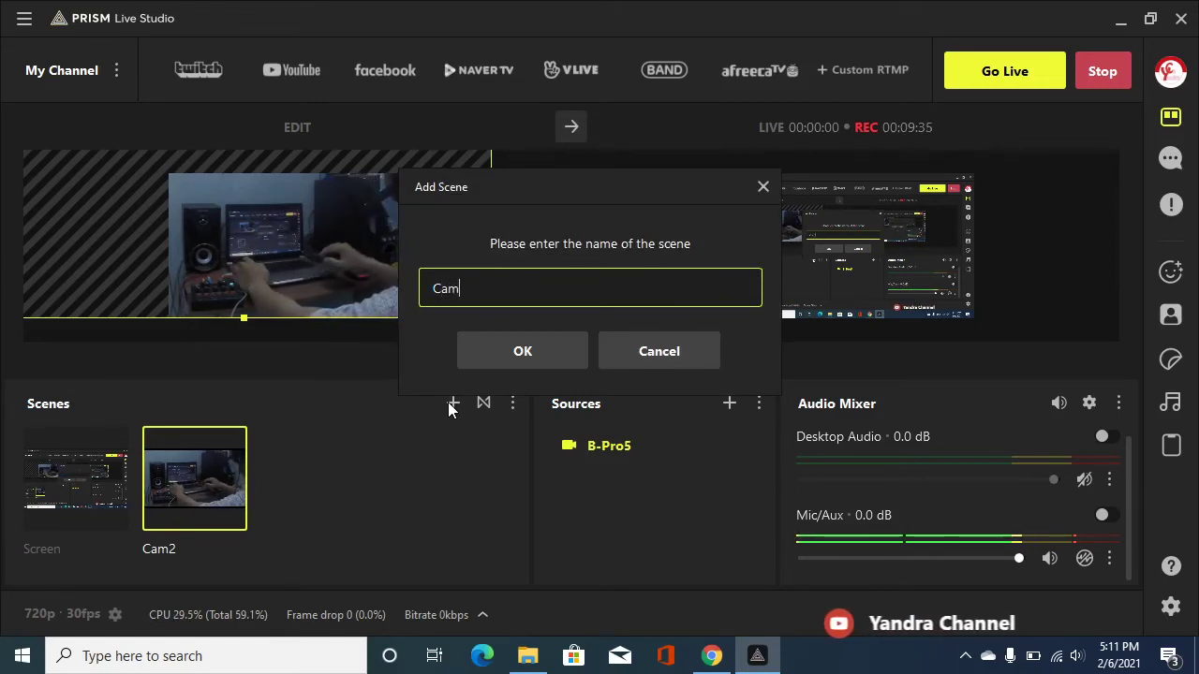
pyautogui.write('1')
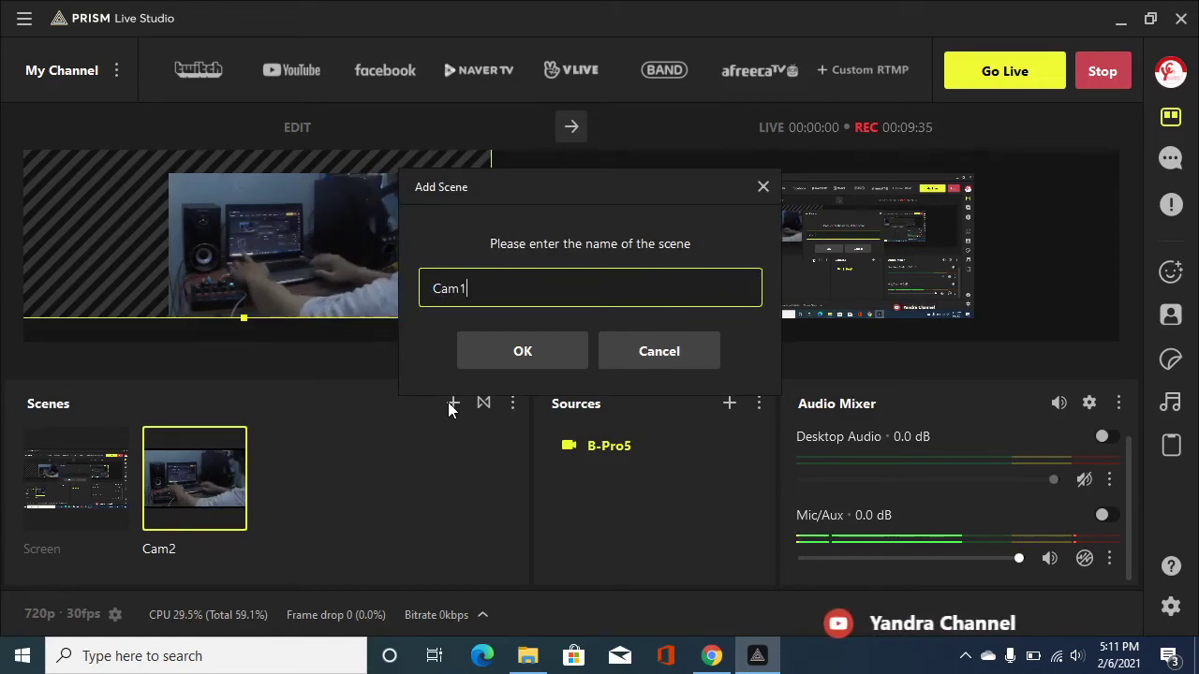
pyautogui.click(520, 352)
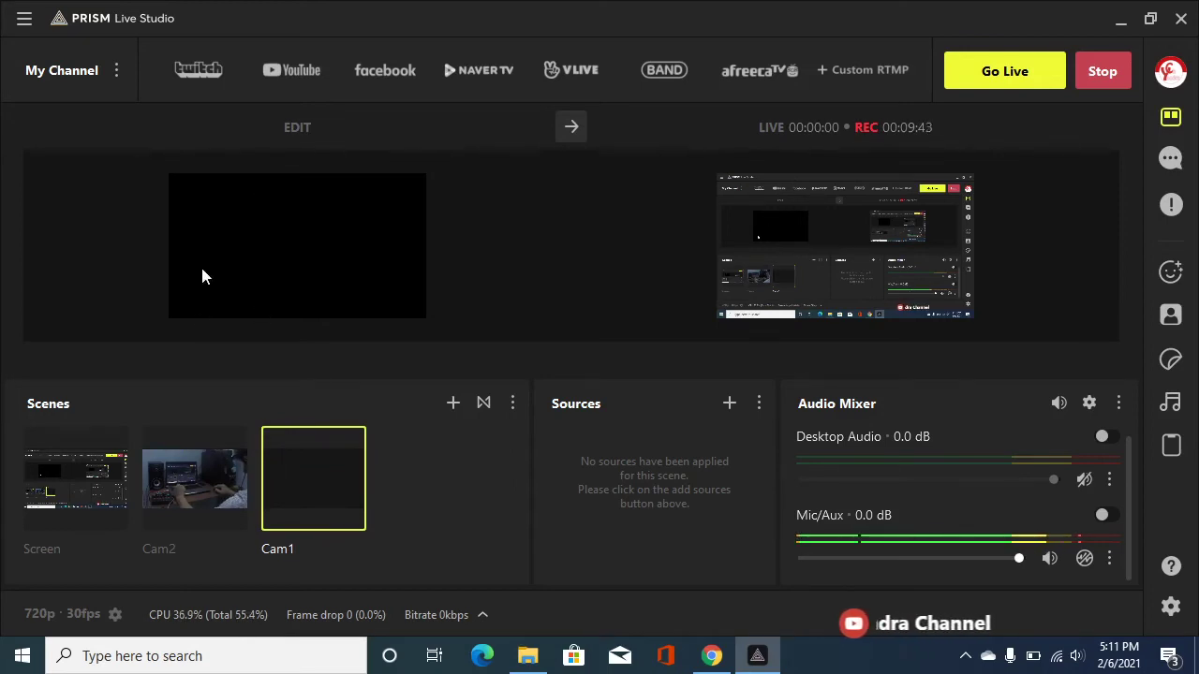
# Step: Create a new Webcam/Video Capture Device source named "B-Bro 5" in the Cam1 scene
pyautogui.click(730, 409)
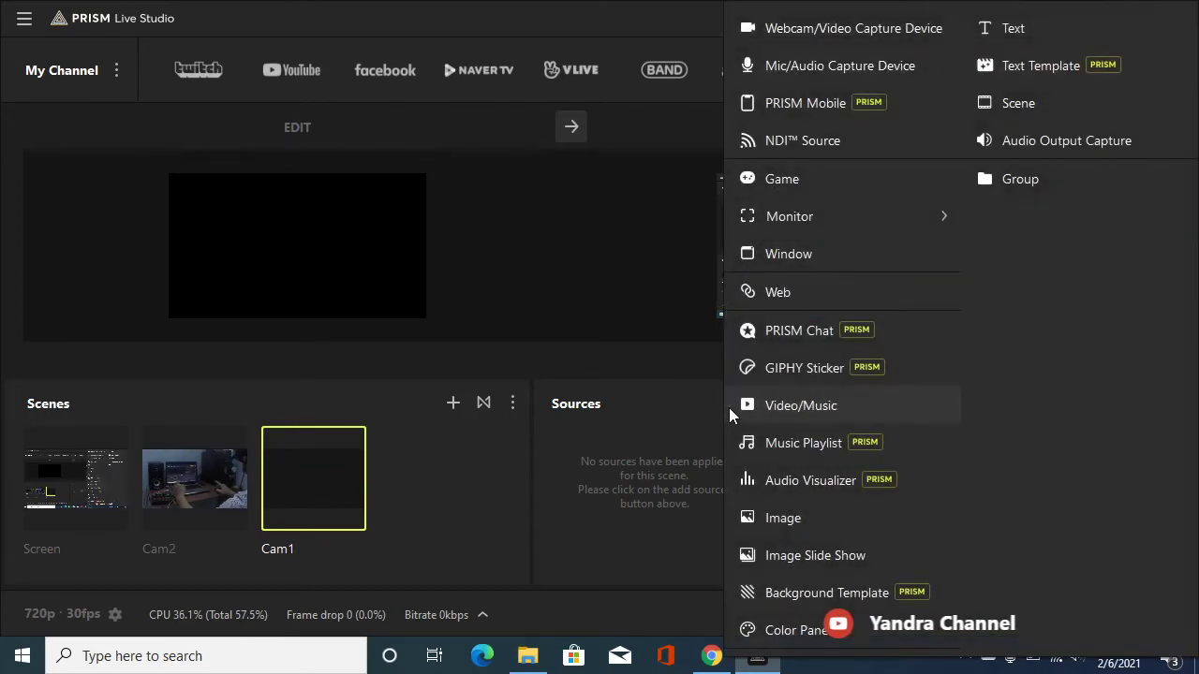
pyautogui.click(842, 35)
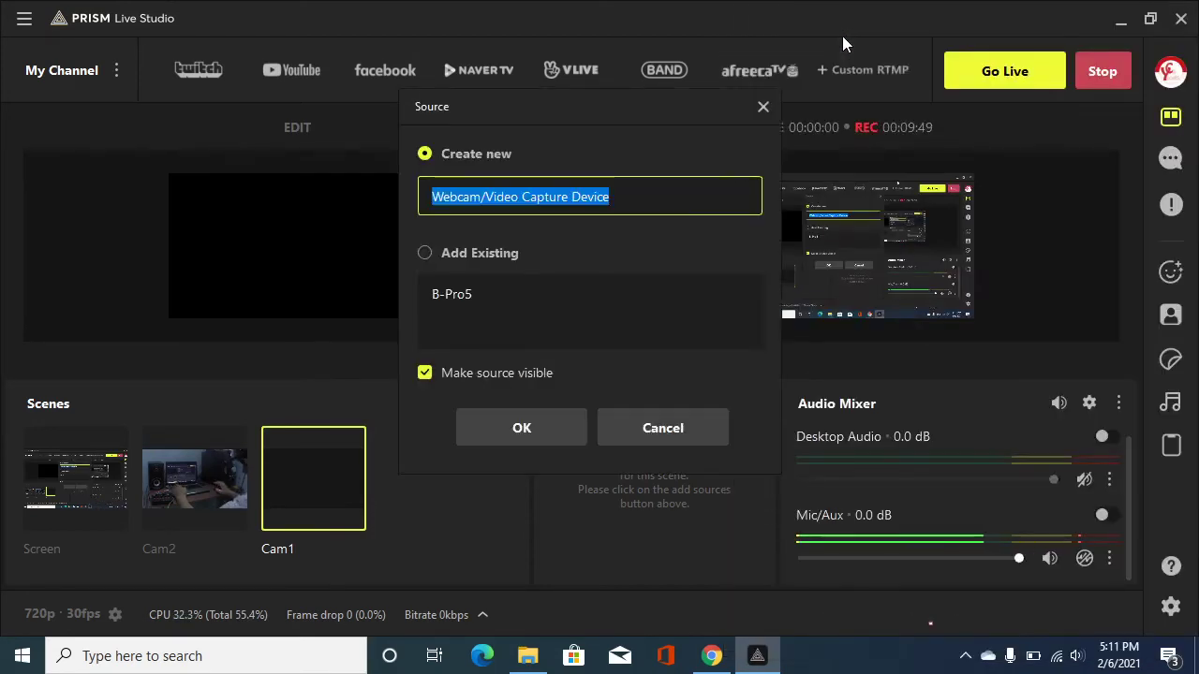
pyautogui.write('B-')
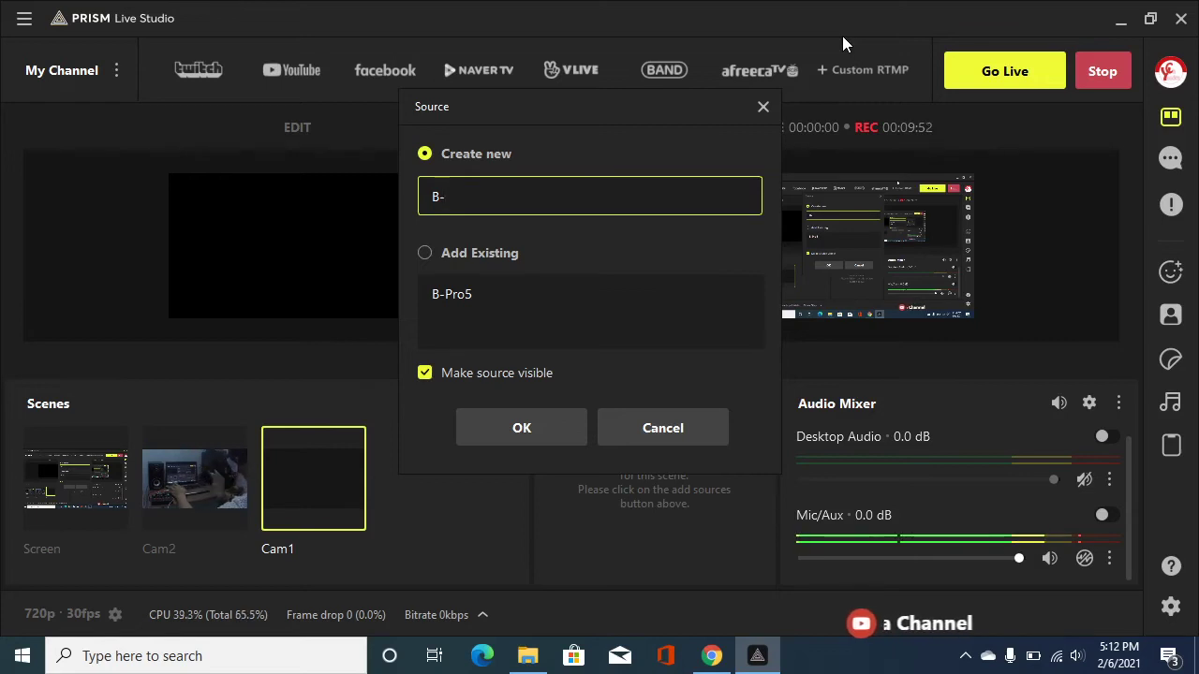
pyautogui.write('Br')
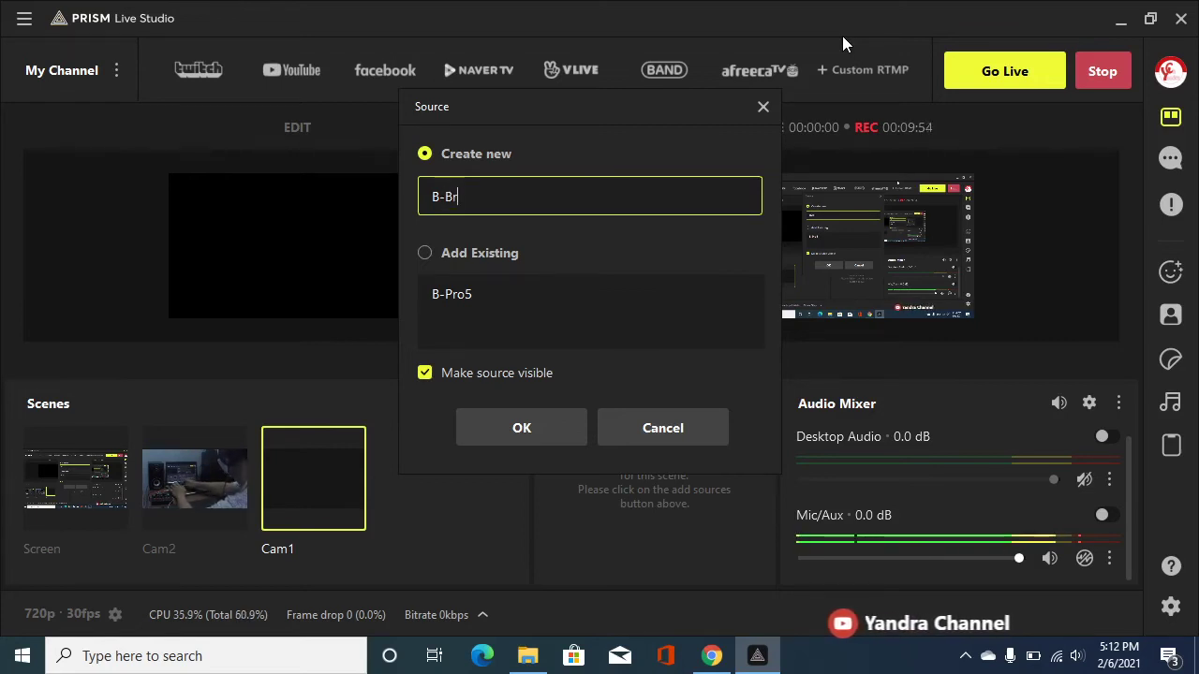
pyautogui.write('o %')
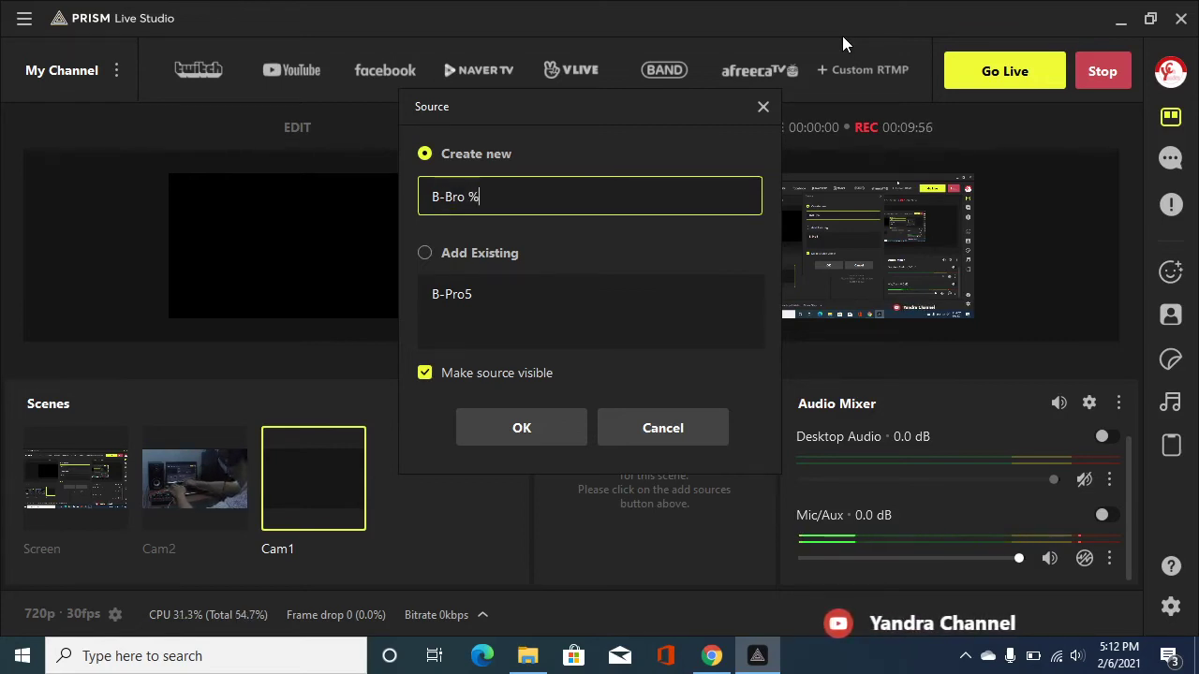
pyautogui.press('BackSpace')
pyautogui.write('5')
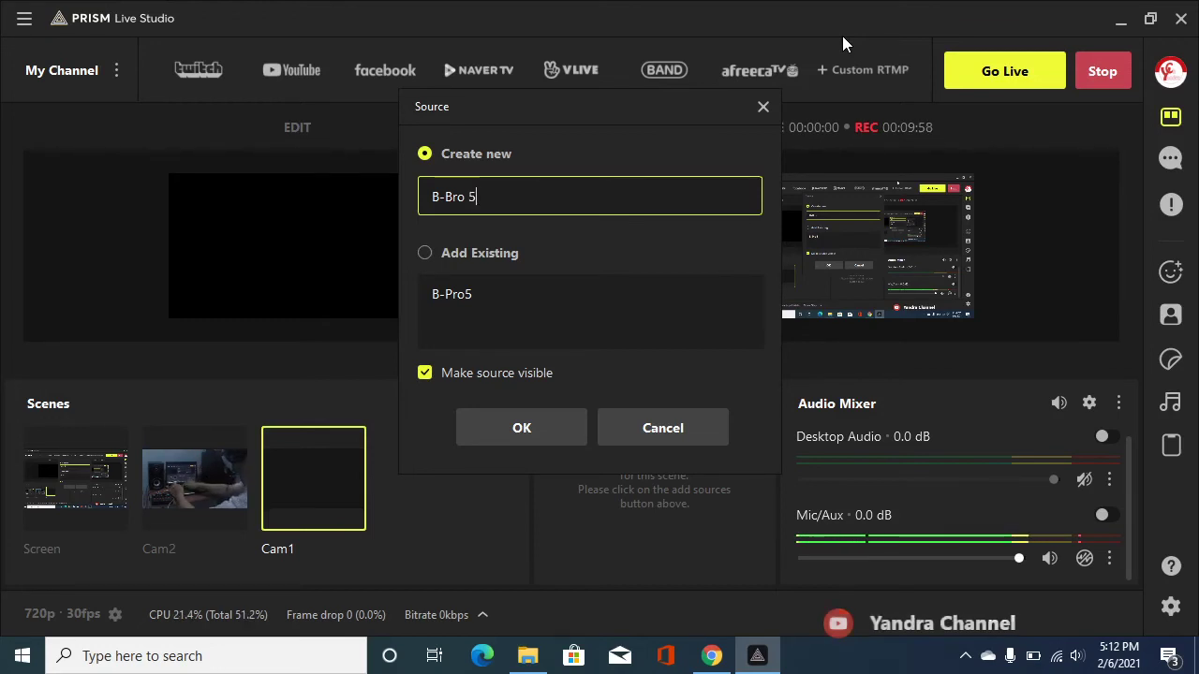
pyautogui.click(556, 444)
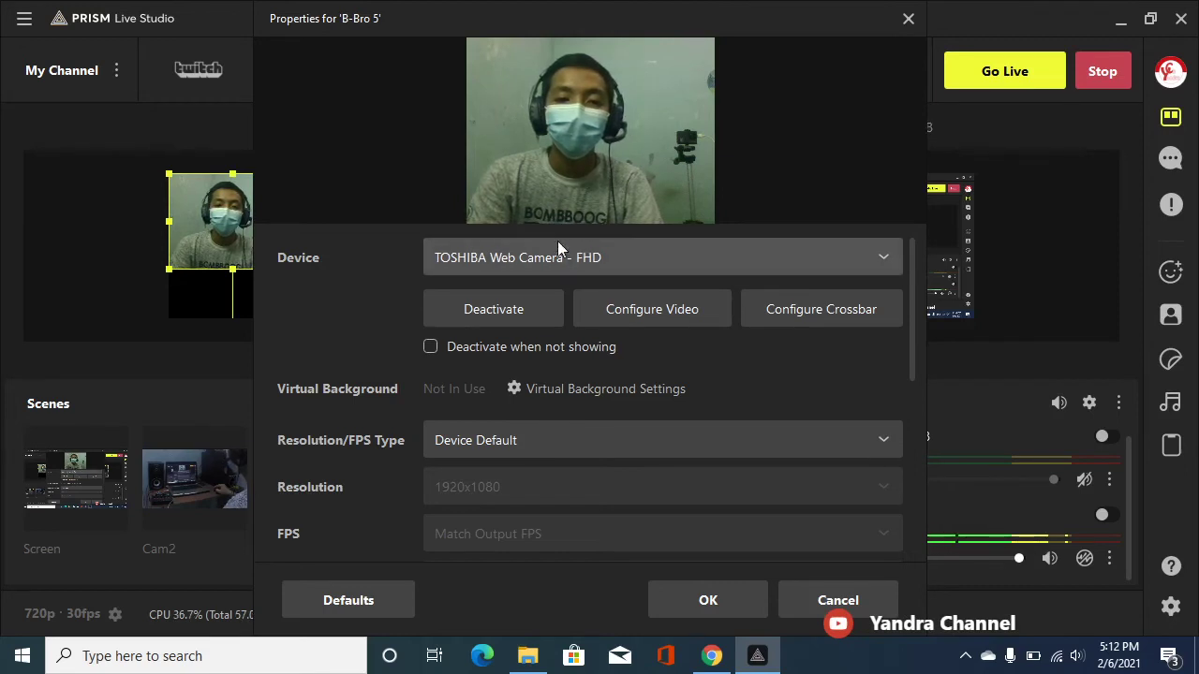
# Step: Choose TOSHIBA Web Camera - FHD as the source's capture device and accept the properties
pyautogui.click(496, 266)
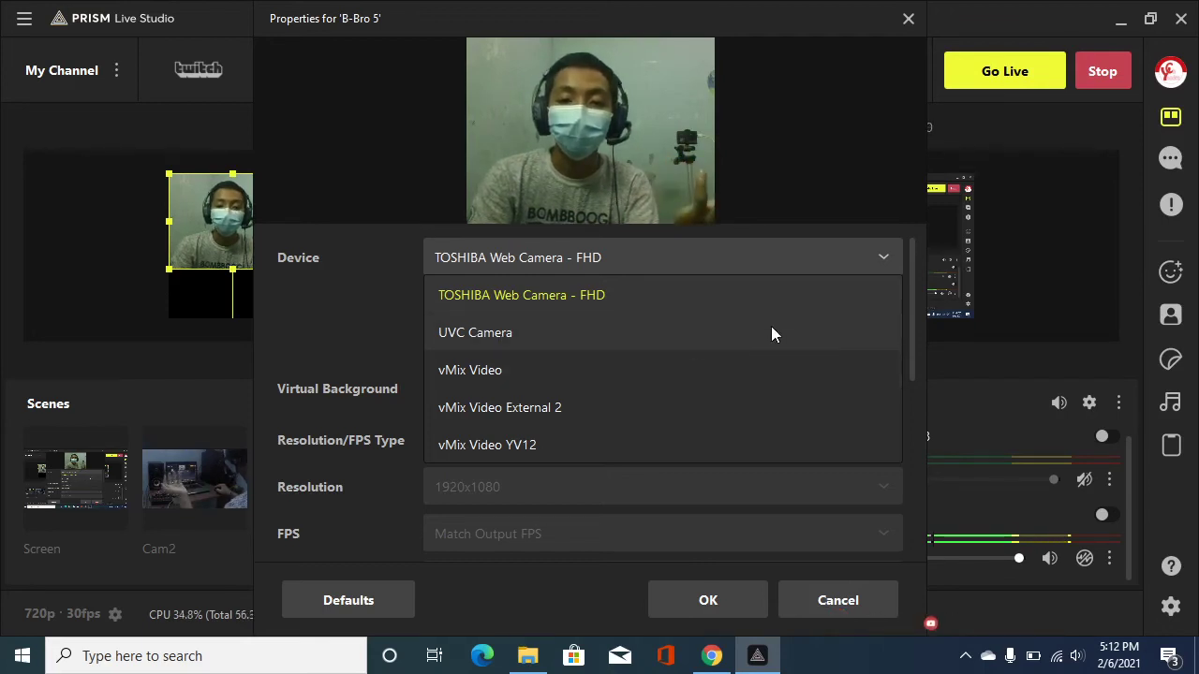
pyautogui.click(612, 298)
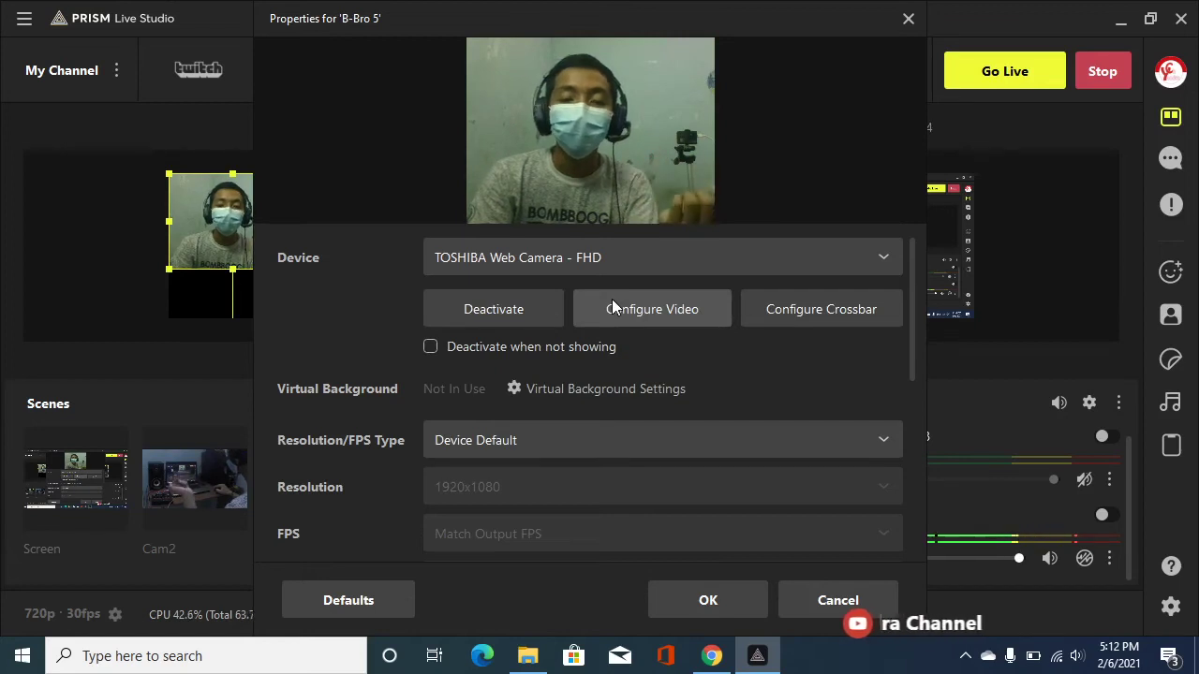
pyautogui.click(723, 604)
# Step: Enlarge the webcam picture to fill the Cam1 canvas, shift it slightly upward and send the scene to the live output
pyautogui.moveTo(298, 272); pyautogui.dragTo(431, 335)
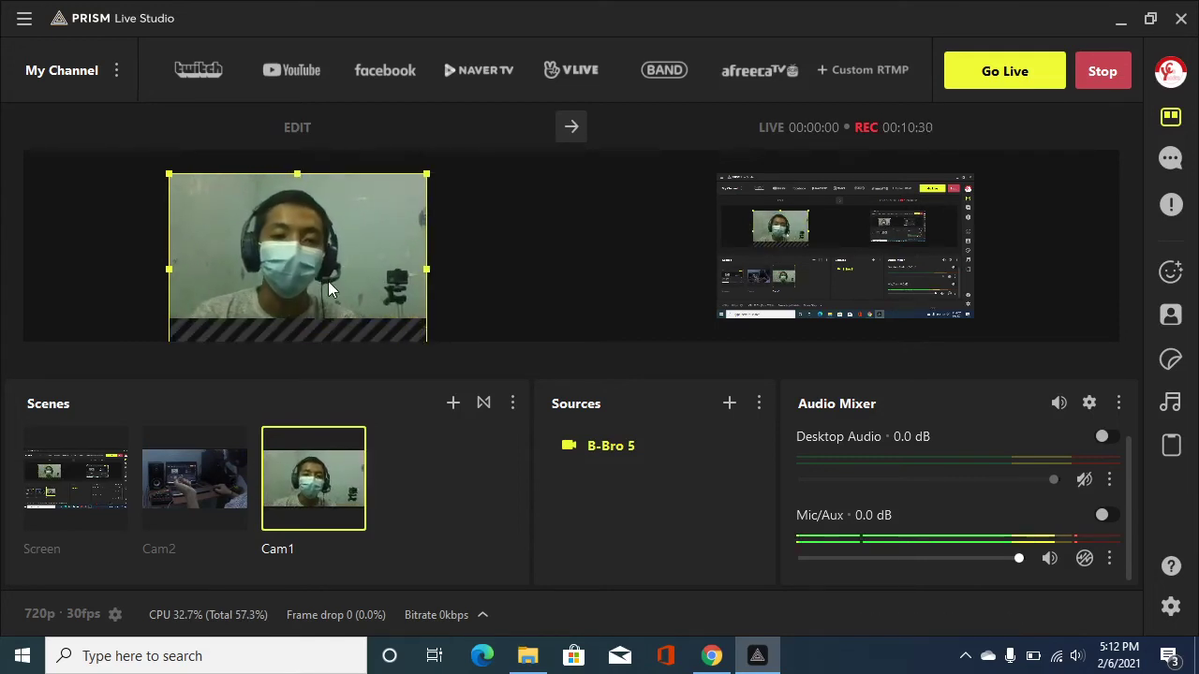
pyautogui.moveTo(328, 281); pyautogui.dragTo(328, 269)
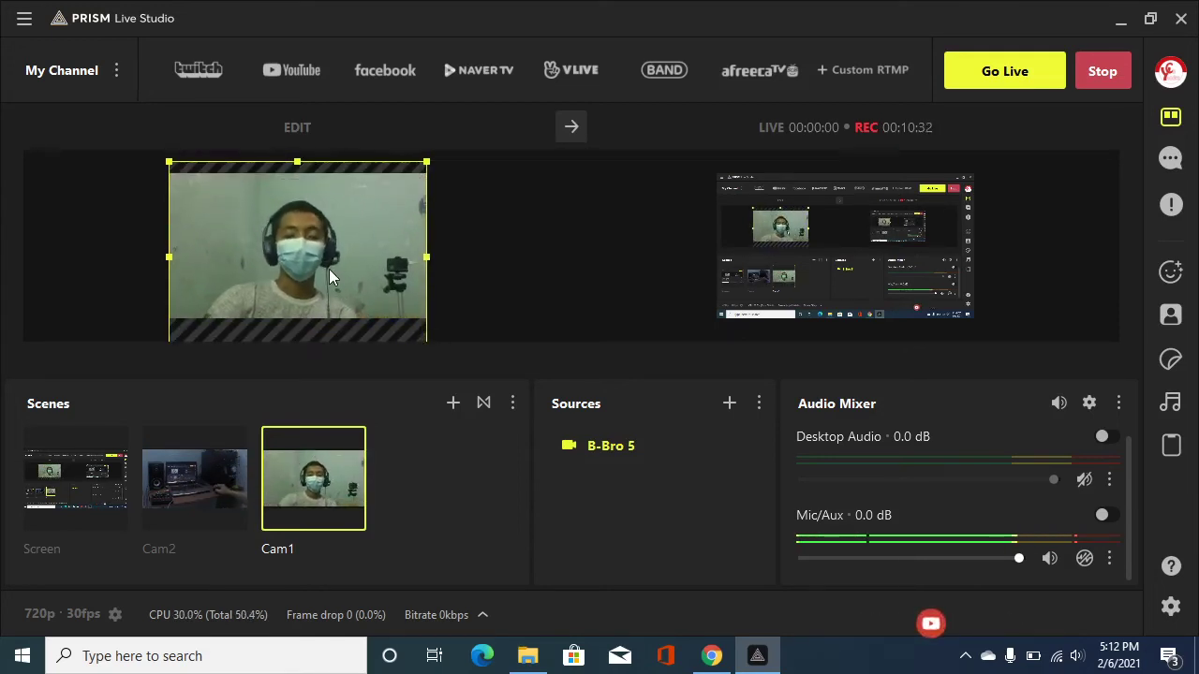
pyautogui.click(570, 129)
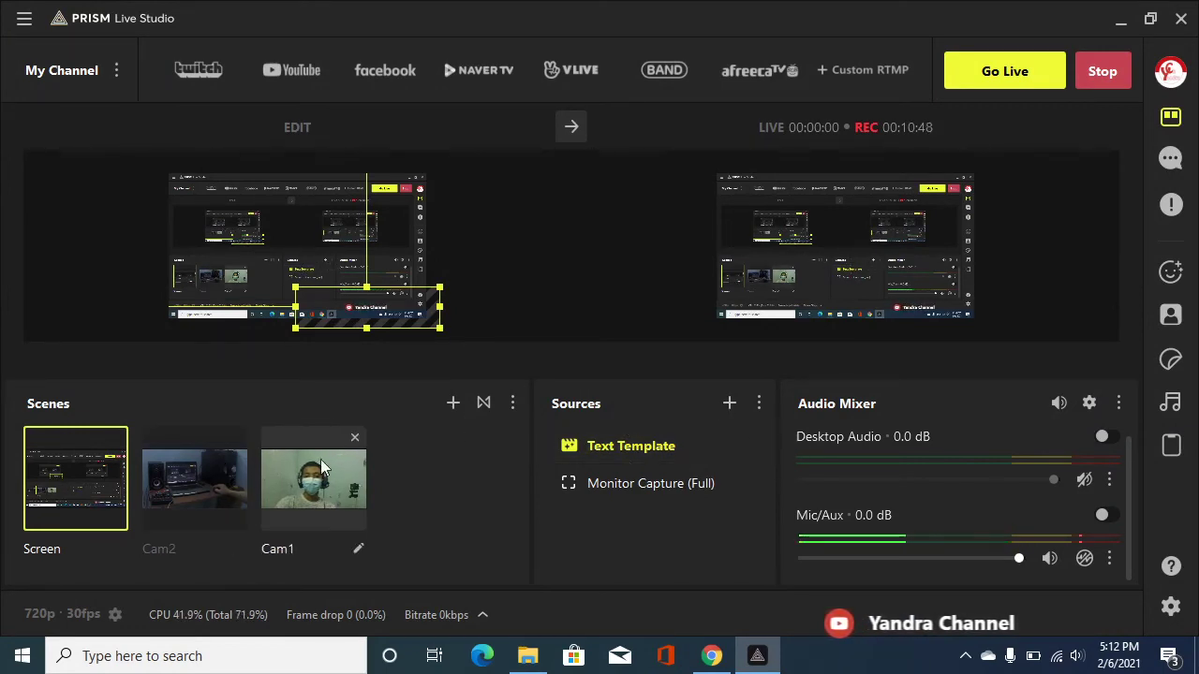
# Step: Select the Cam1 scene and add a new Text Template source to it under the suggested name
pyautogui.click(305, 488)
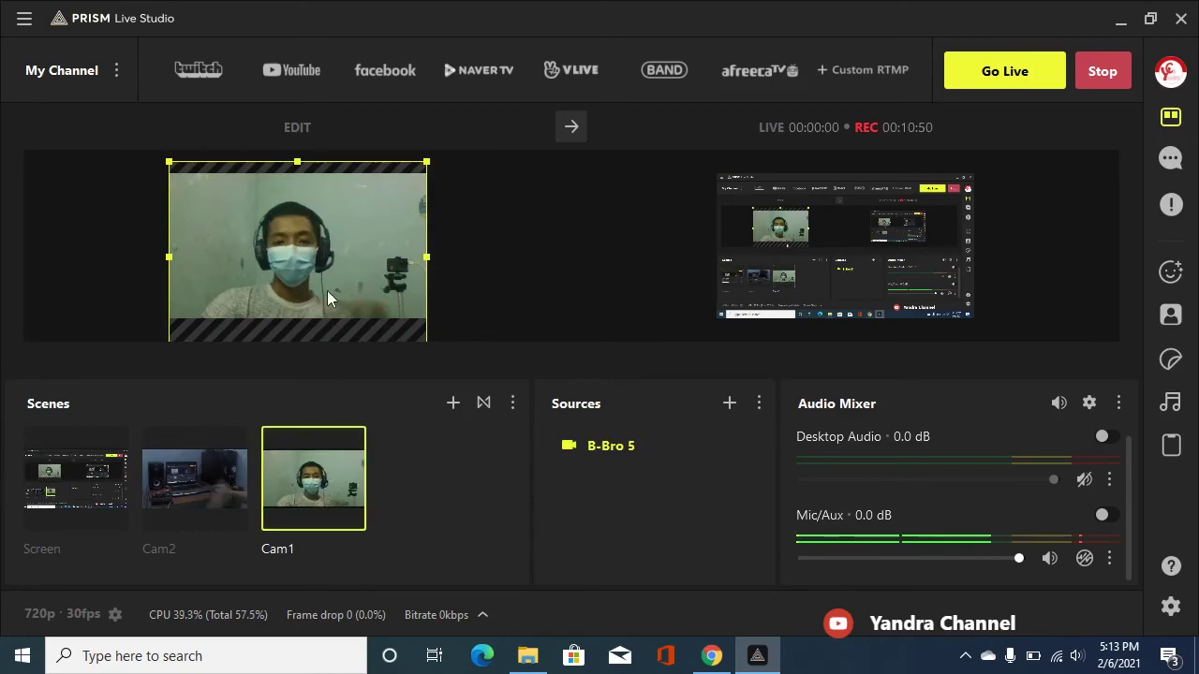
pyautogui.click(730, 405)
pyautogui.click(1027, 75)
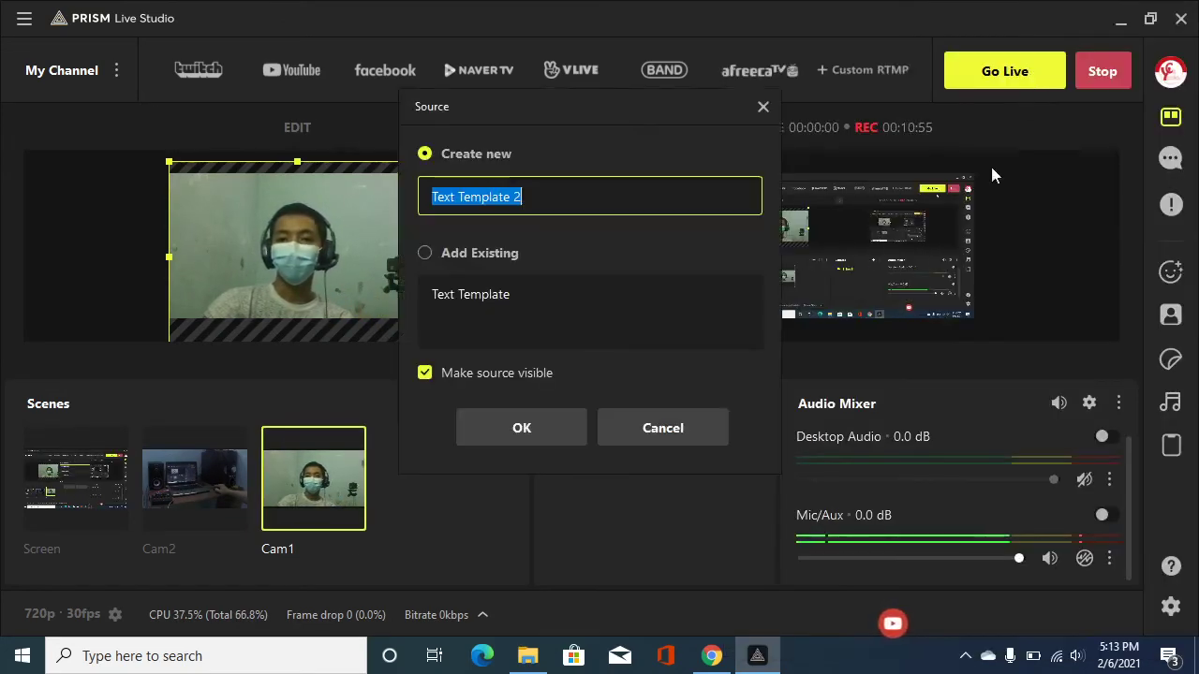
pyautogui.click(481, 427)
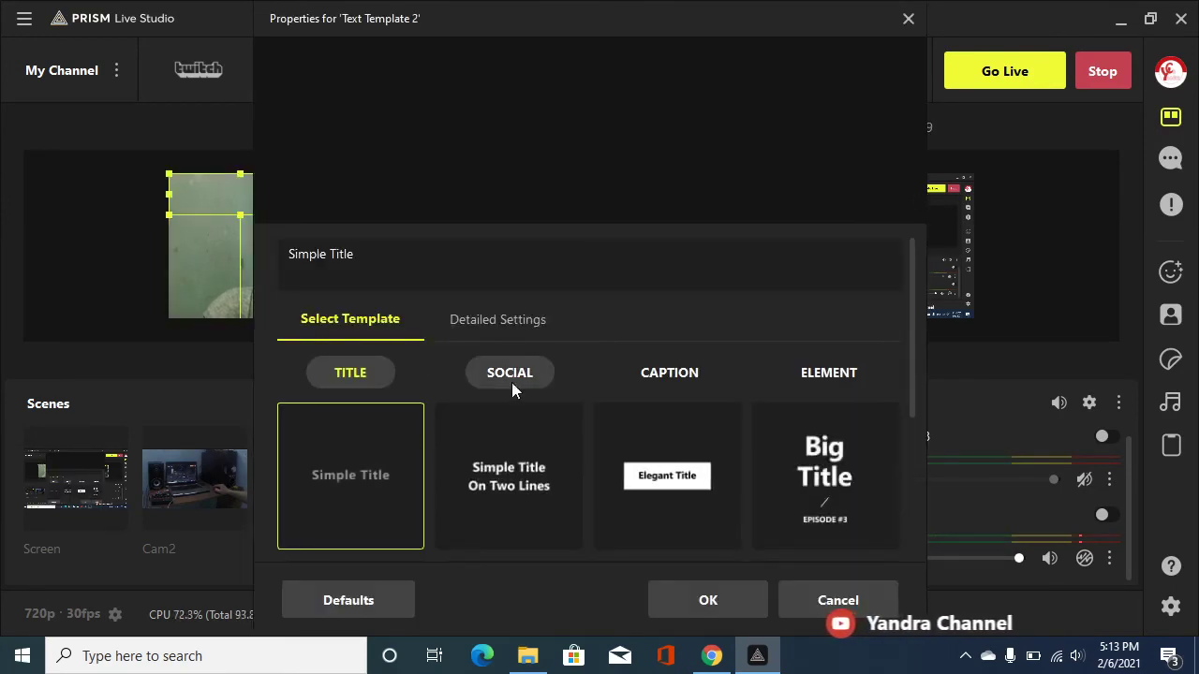
# Step: Choose the "LOWER THIRD ON TWO LINES" caption design for the new text template
pyautogui.click(478, 370)
pyautogui.click(637, 371)
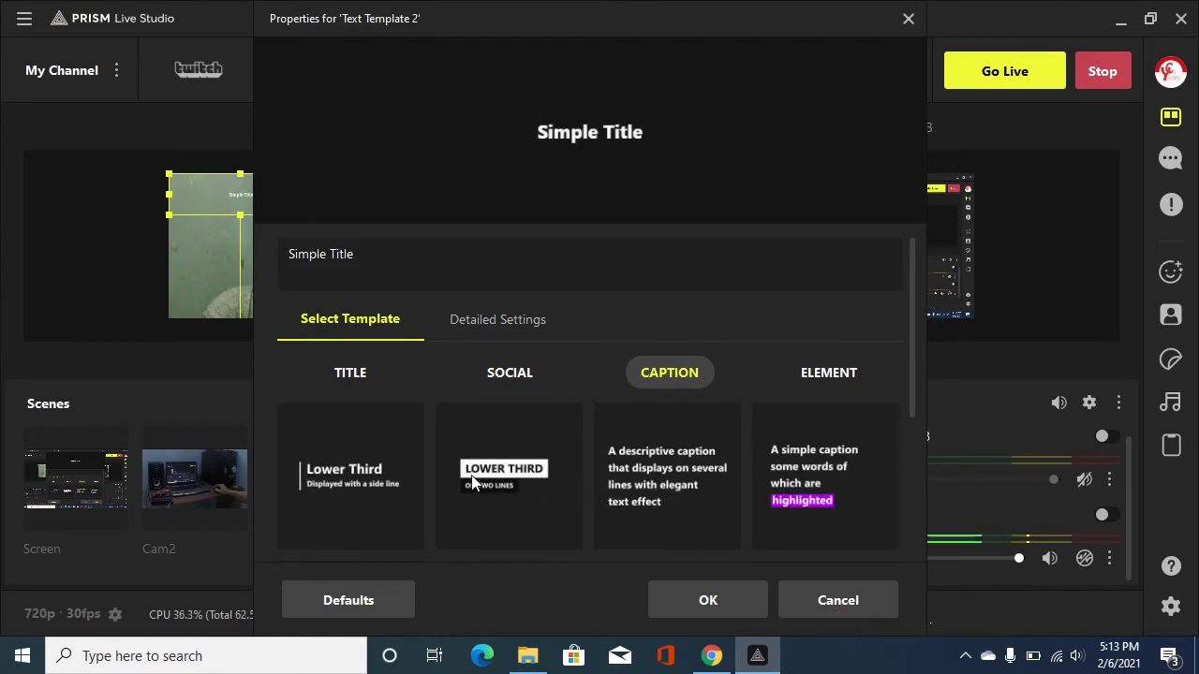
pyautogui.scroll(-2, 572, 474)
pyautogui.click(502, 359)
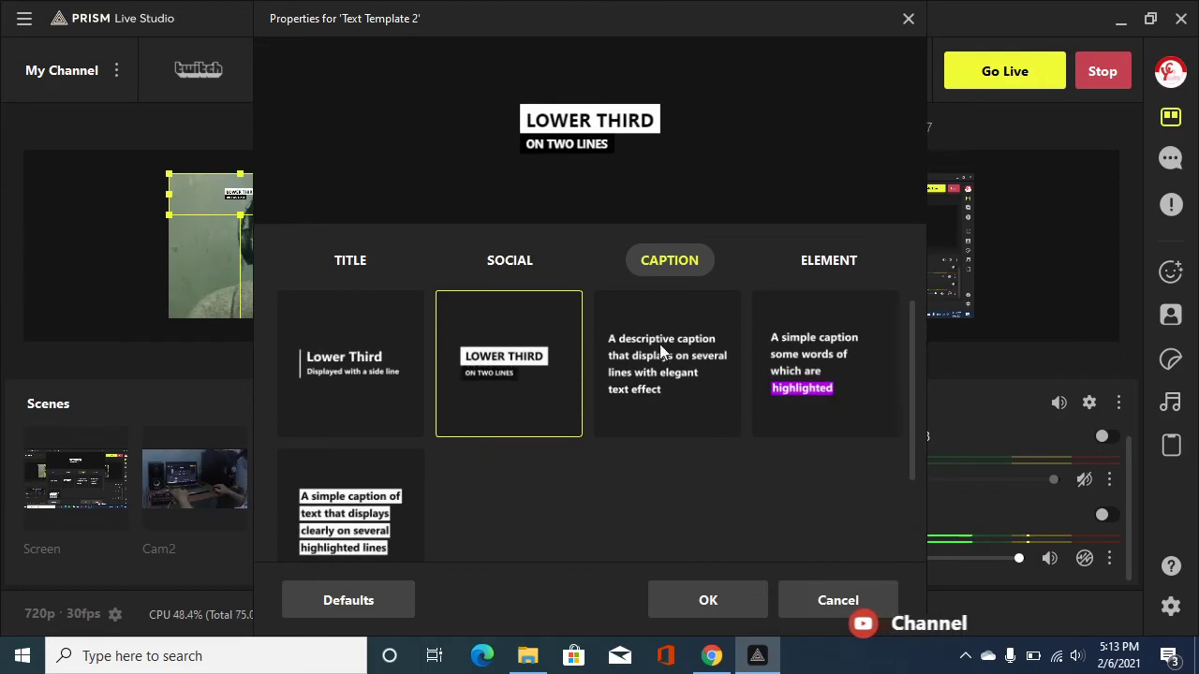
# Step: Replace the caption's first line, "LOWER THIRD", with the channel name
pyautogui.scroll(2, 446, 323)
pyautogui.moveTo(375, 255); pyautogui.dragTo(246, 235)
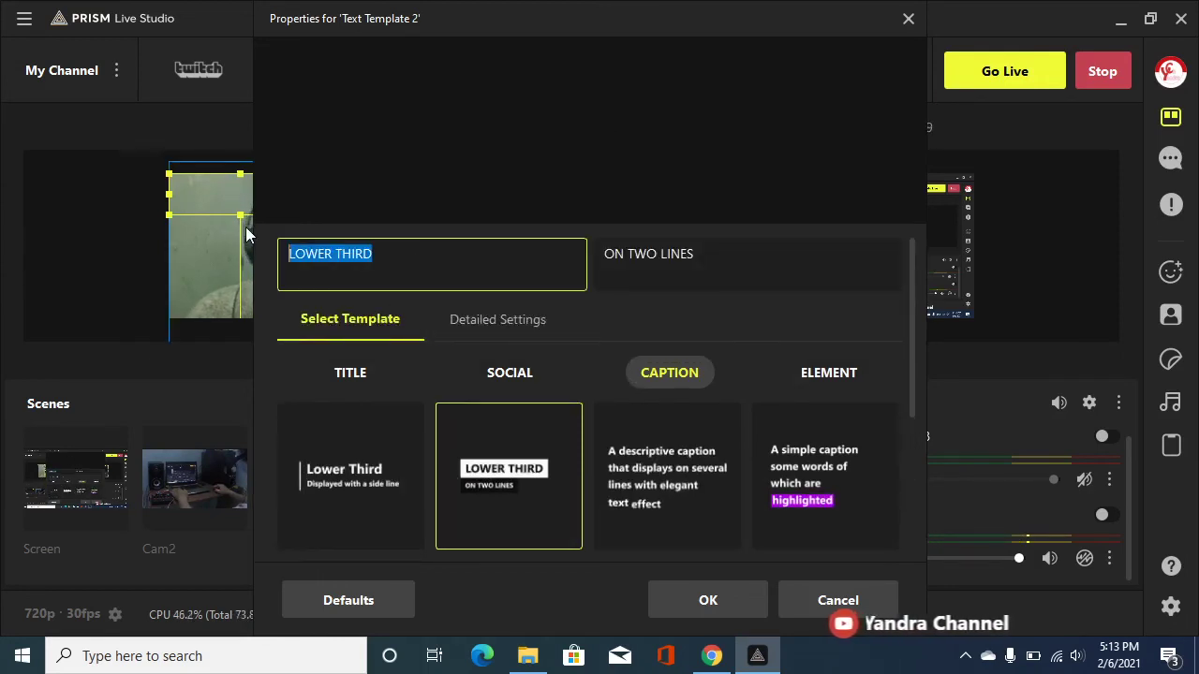
pyautogui.write('Yandra ')
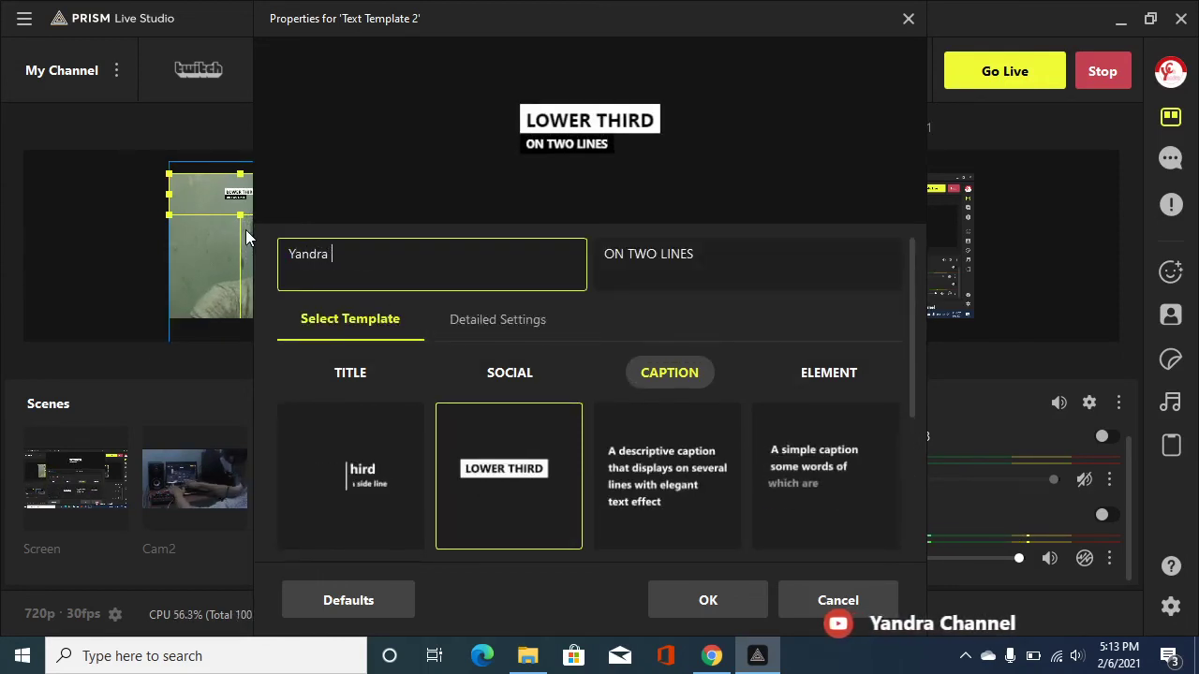
pyautogui.write('Channw')
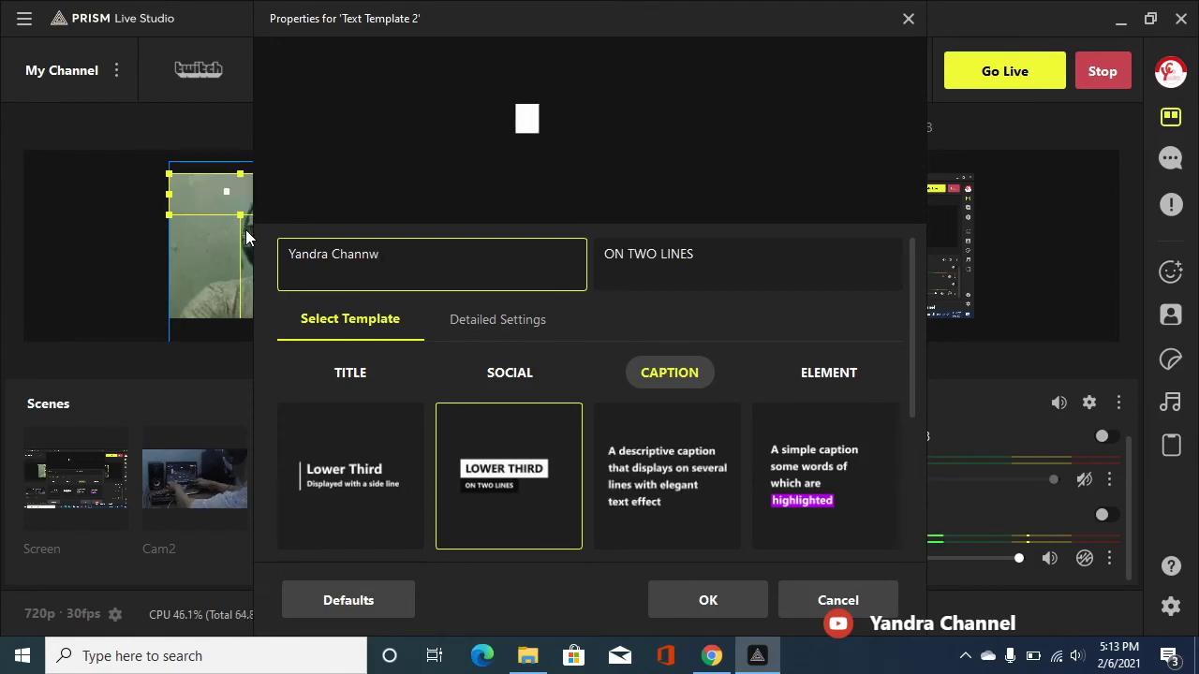
pyautogui.press('BackSpace')
pyautogui.write('el')
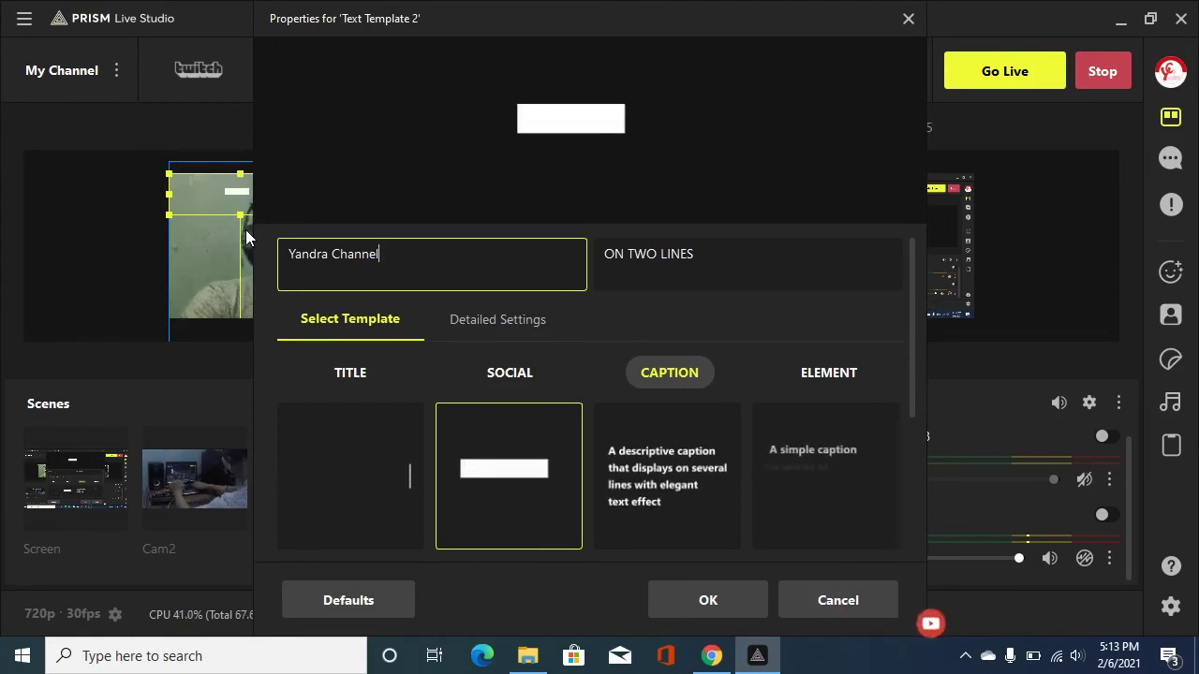
# Step: Set the caption's second line to "Reviev PrismLive" and accept the template properties
pyautogui.click(750, 253)
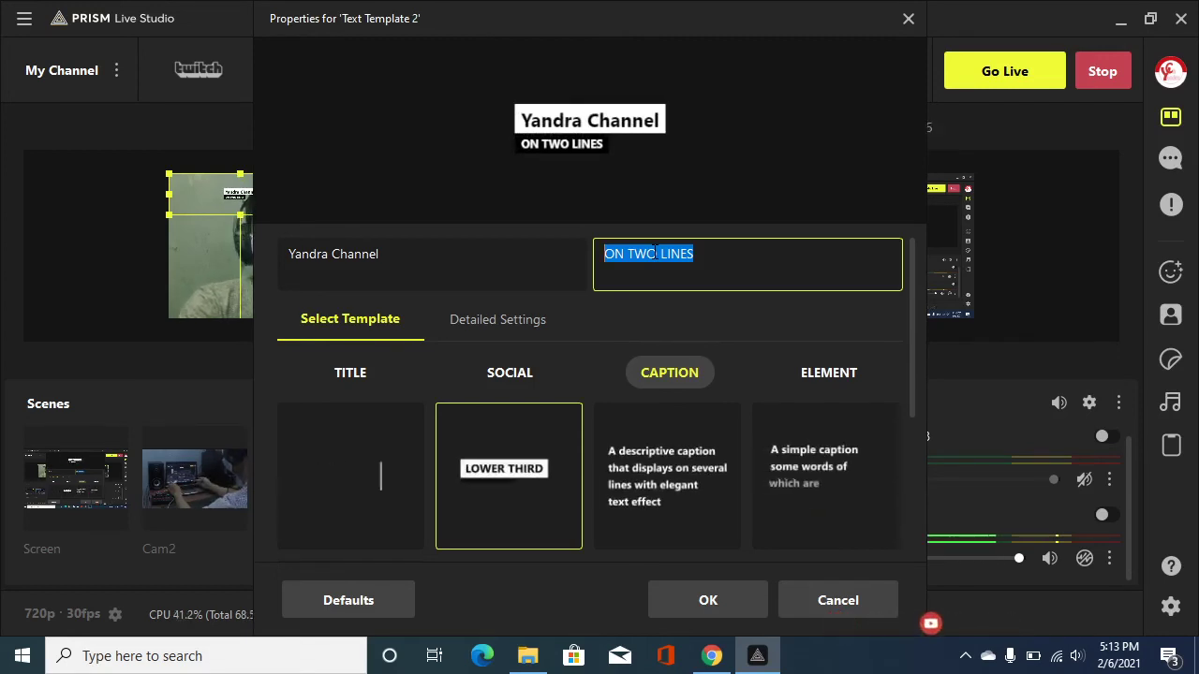
pyautogui.write('ev')
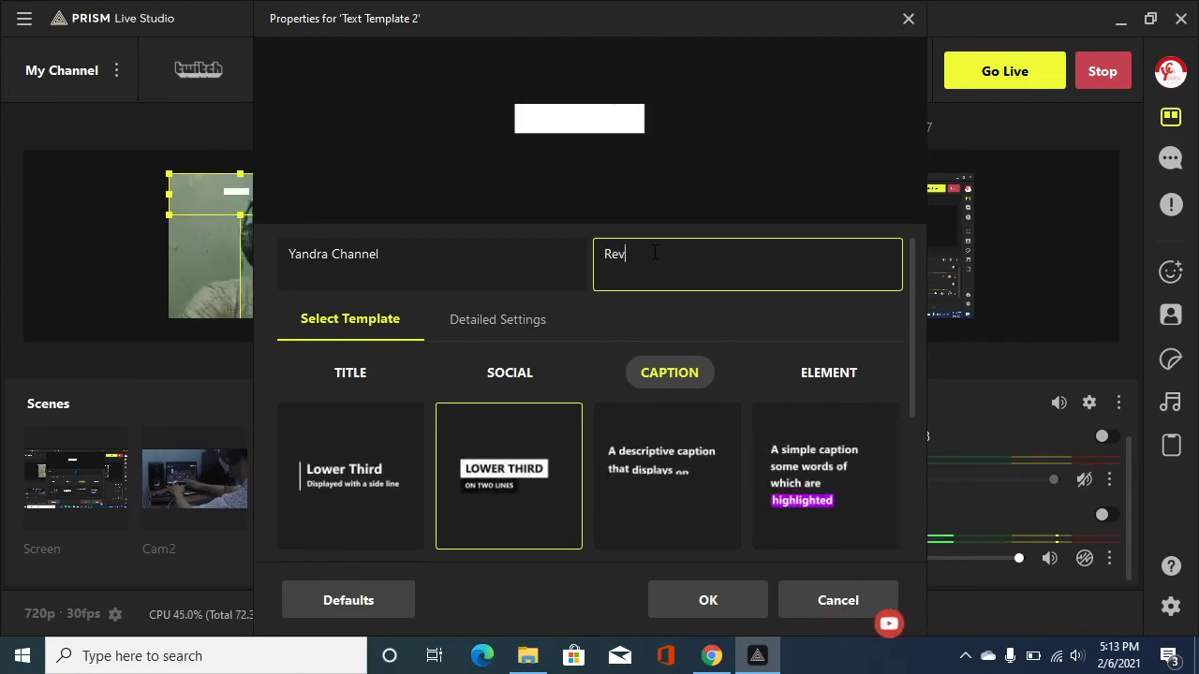
pyautogui.write('iev ')
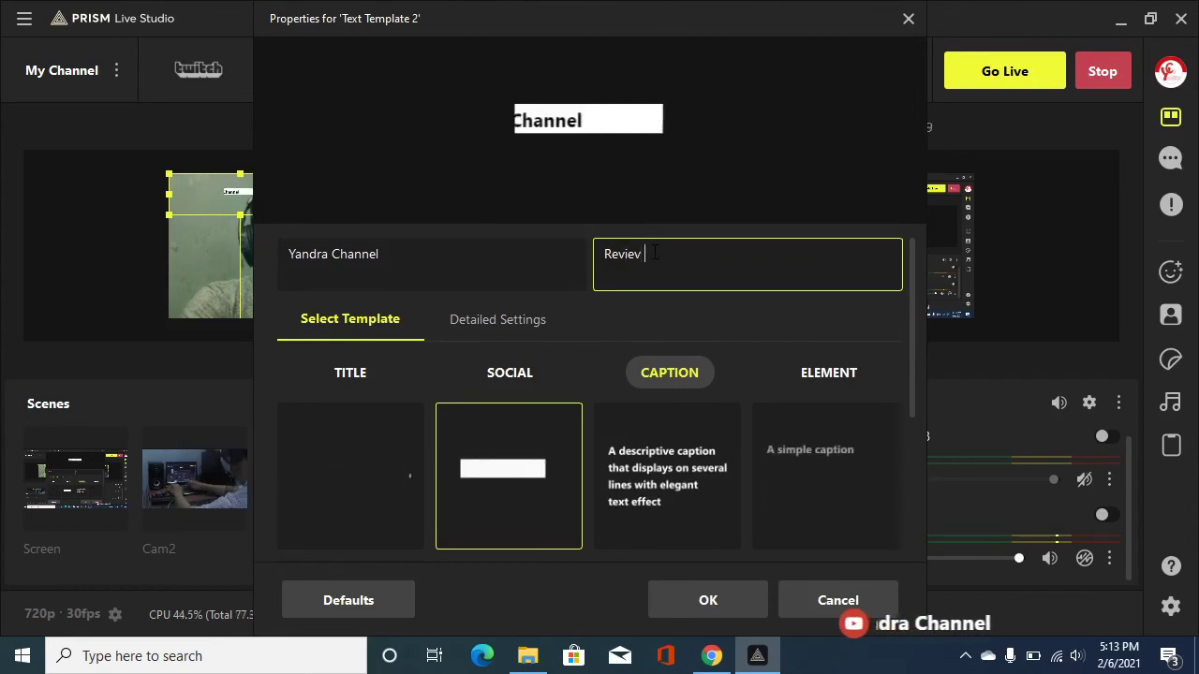
pyautogui.write('Pri')
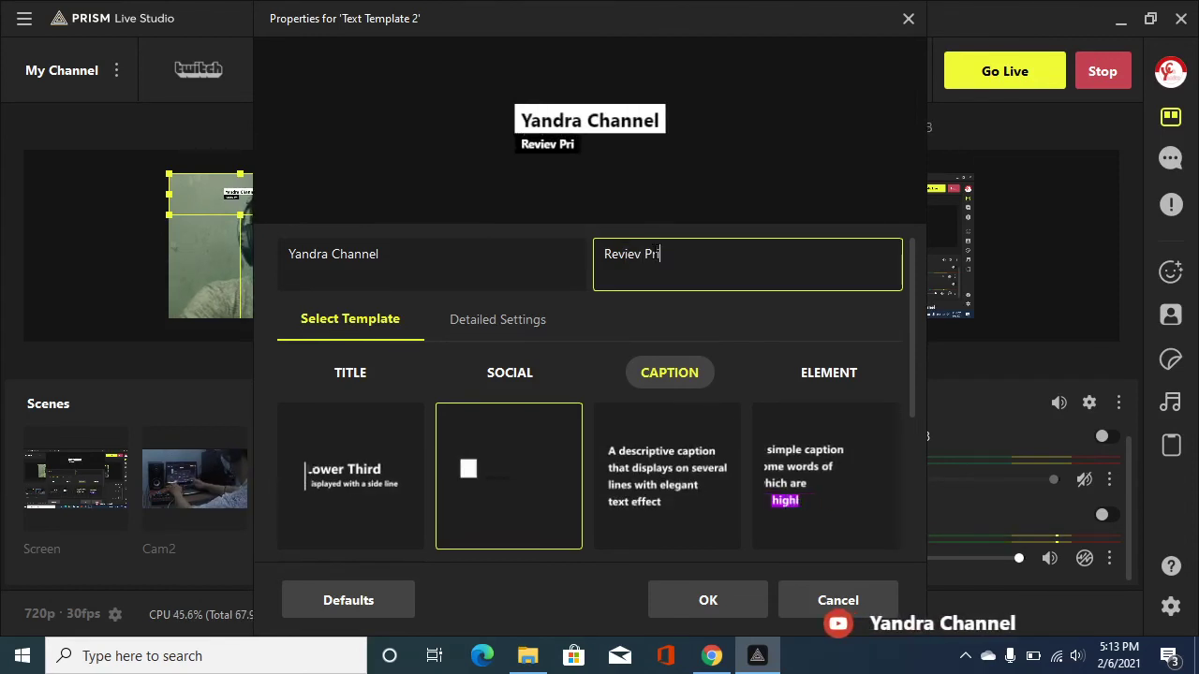
pyautogui.write('sm')
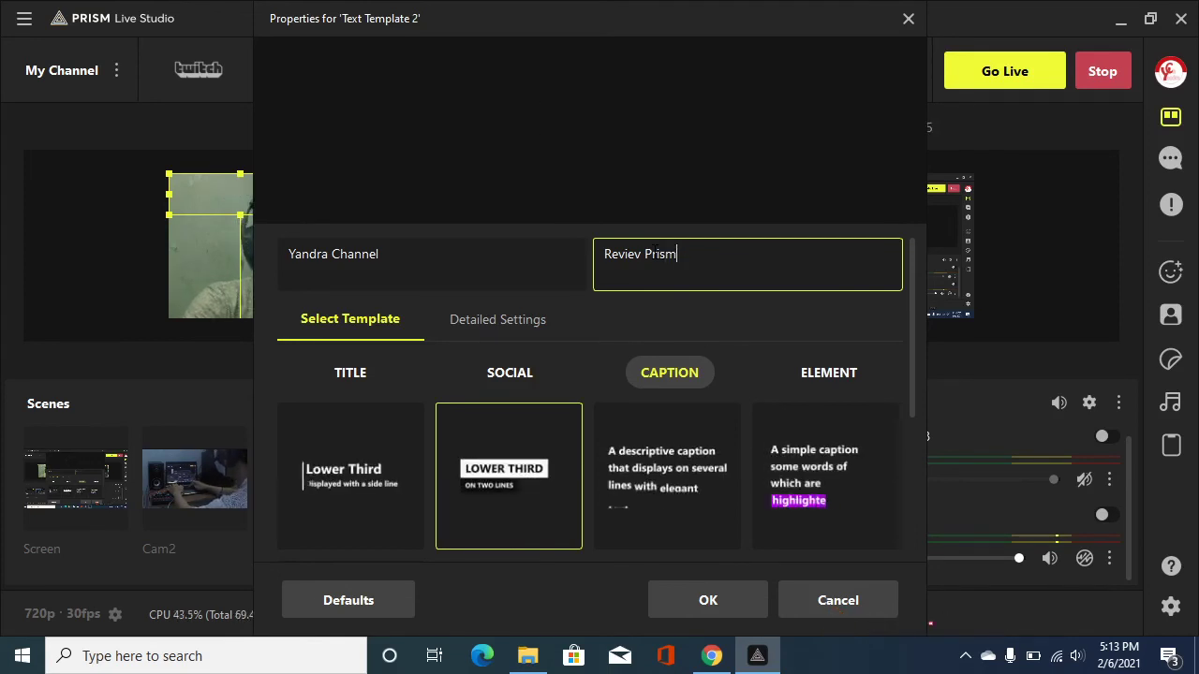
pyautogui.write('L')
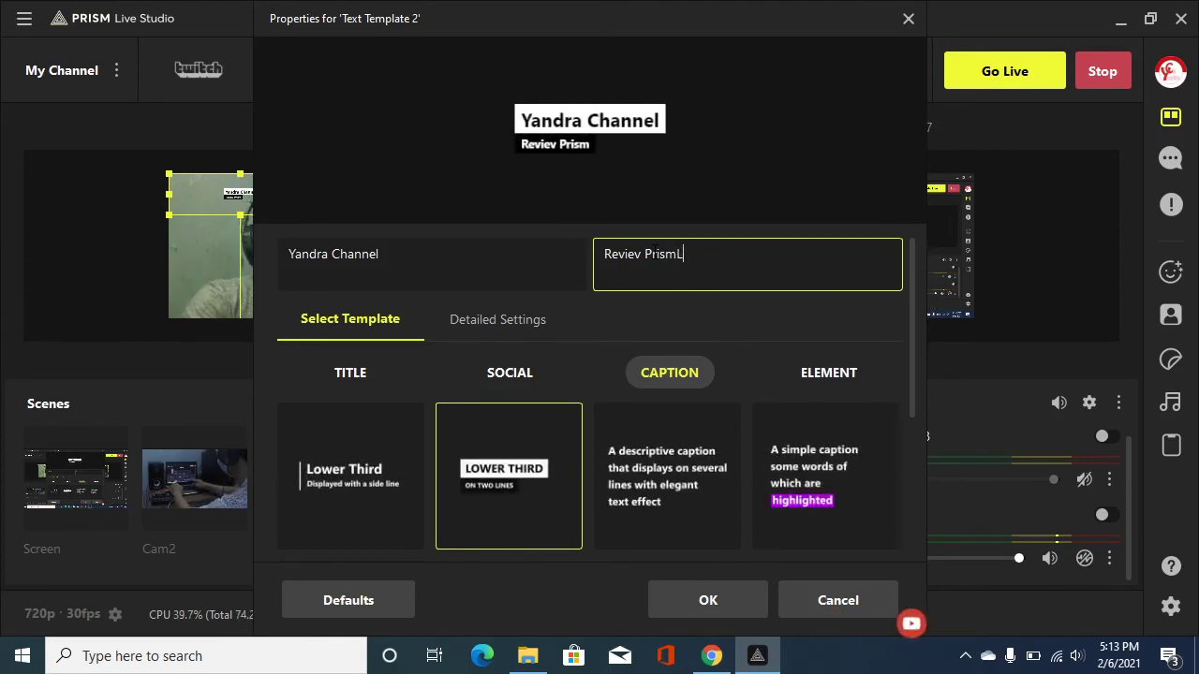
pyautogui.write('ive')
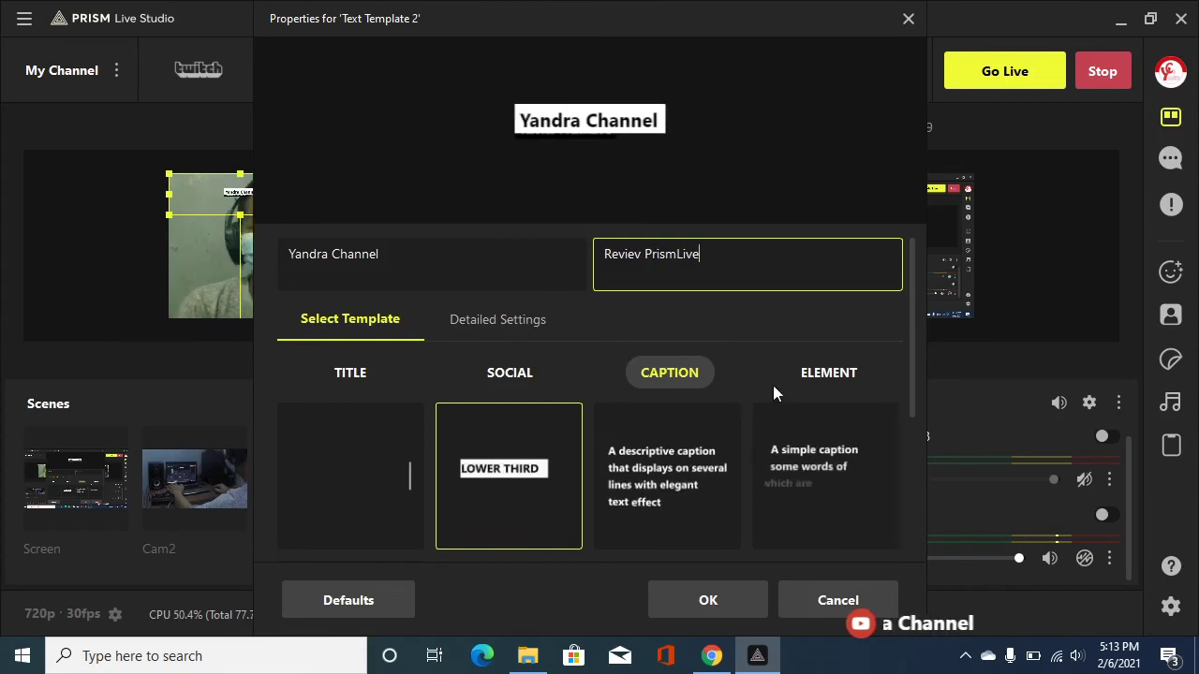
pyautogui.click(721, 600)
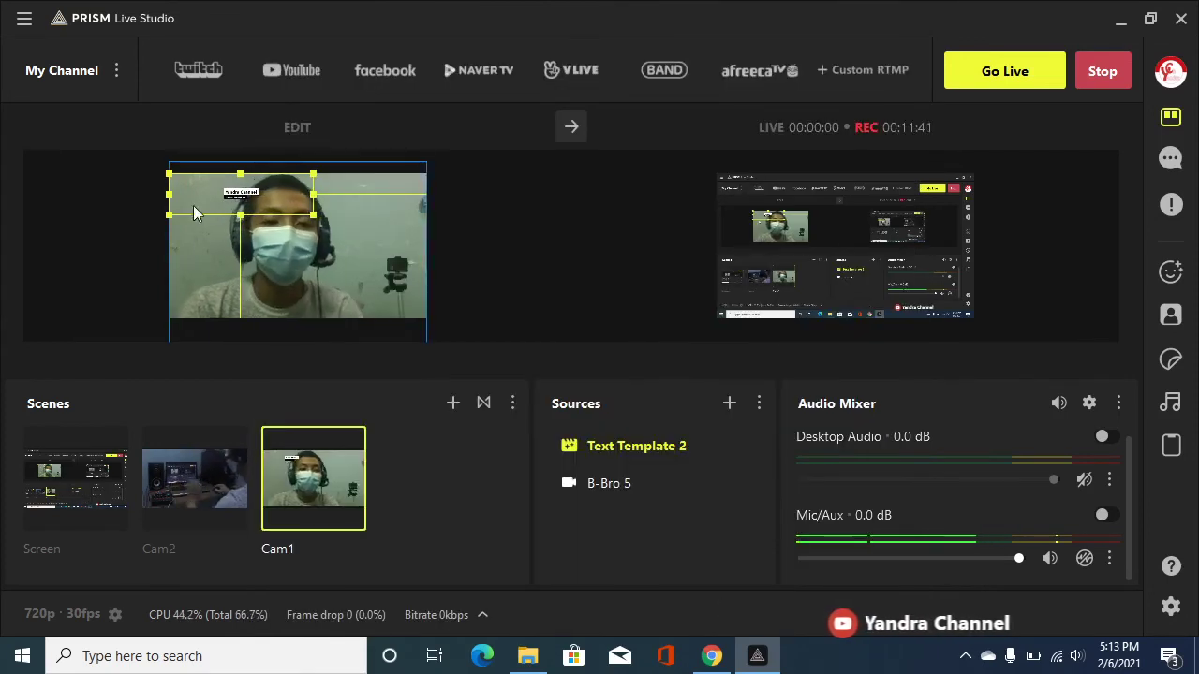
# Step: Move the caption overlay to the upper-right corner of the Cam1 picture and enlarge it slightly
pyautogui.moveTo(237, 201); pyautogui.dragTo(266, 200)
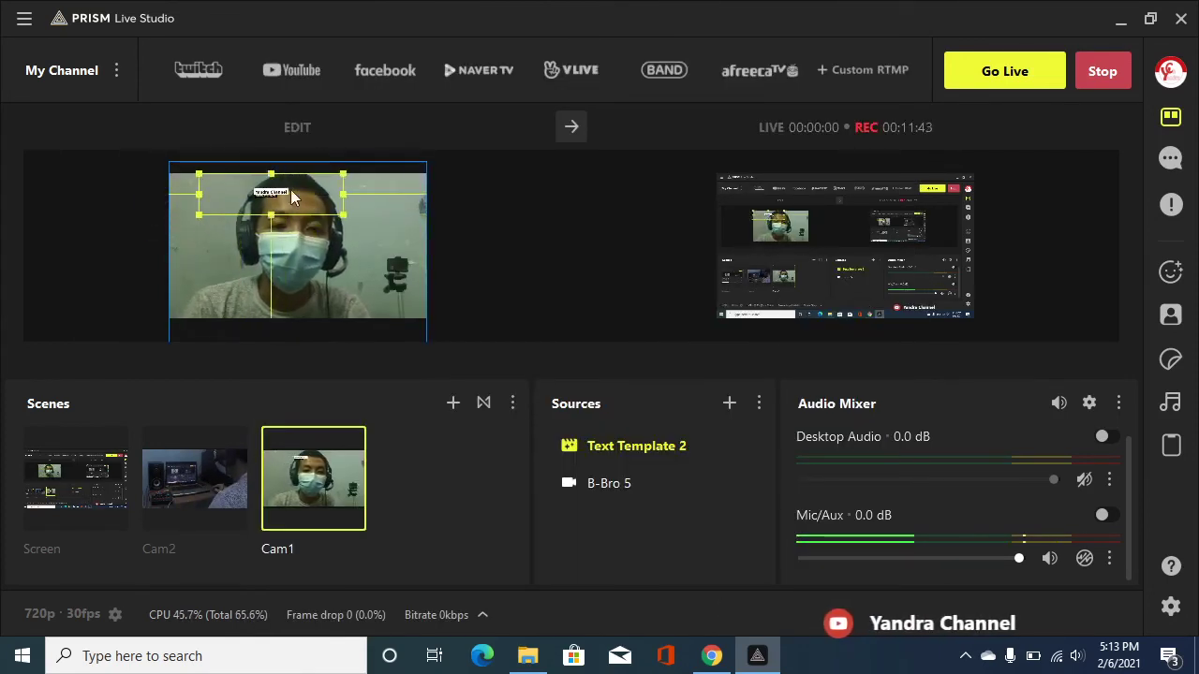
pyautogui.moveTo(373, 194); pyautogui.dragTo(394, 186)
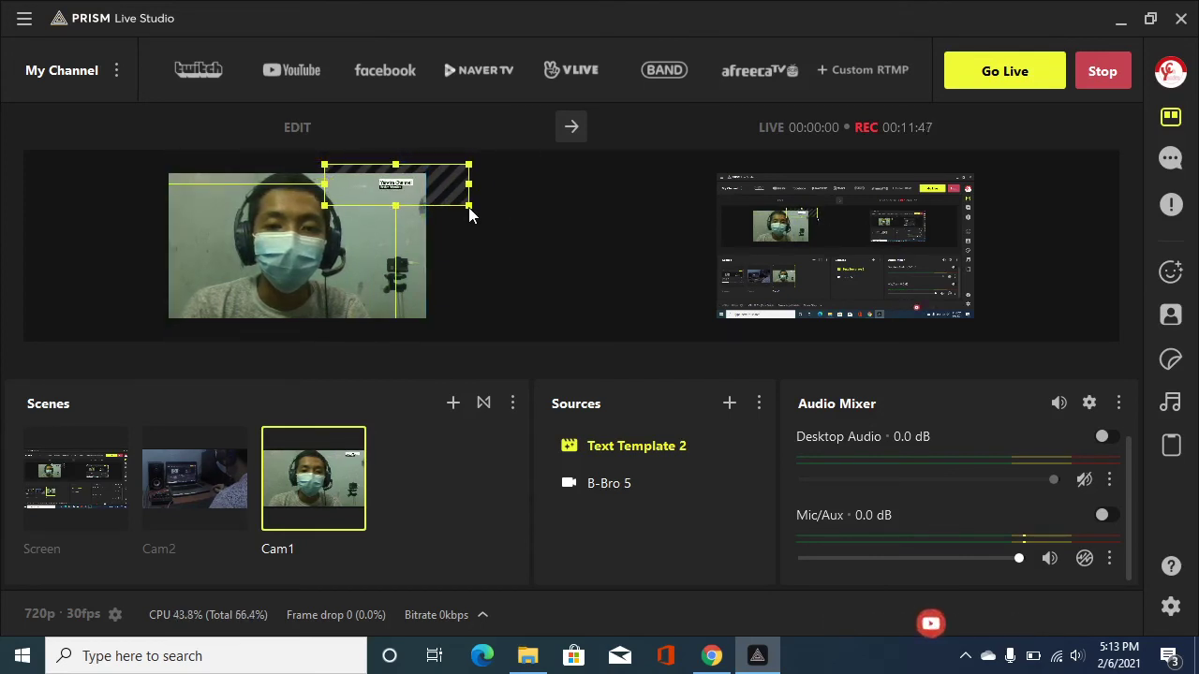
pyautogui.moveTo(471, 215); pyautogui.dragTo(415, 194)
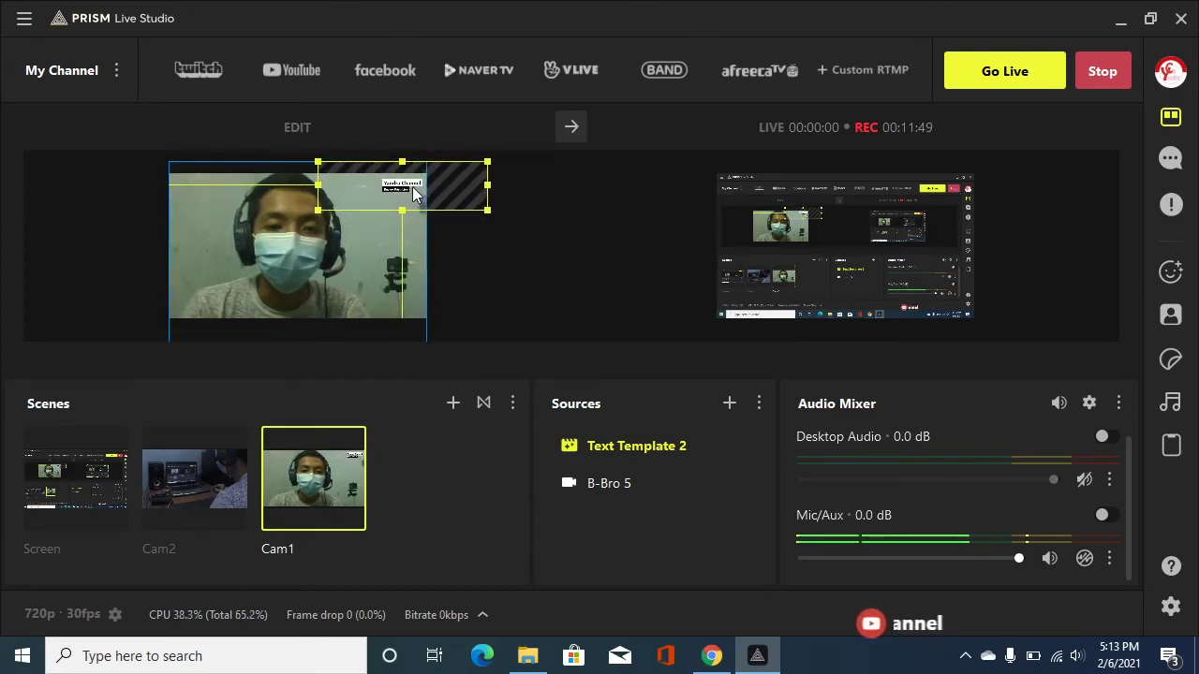